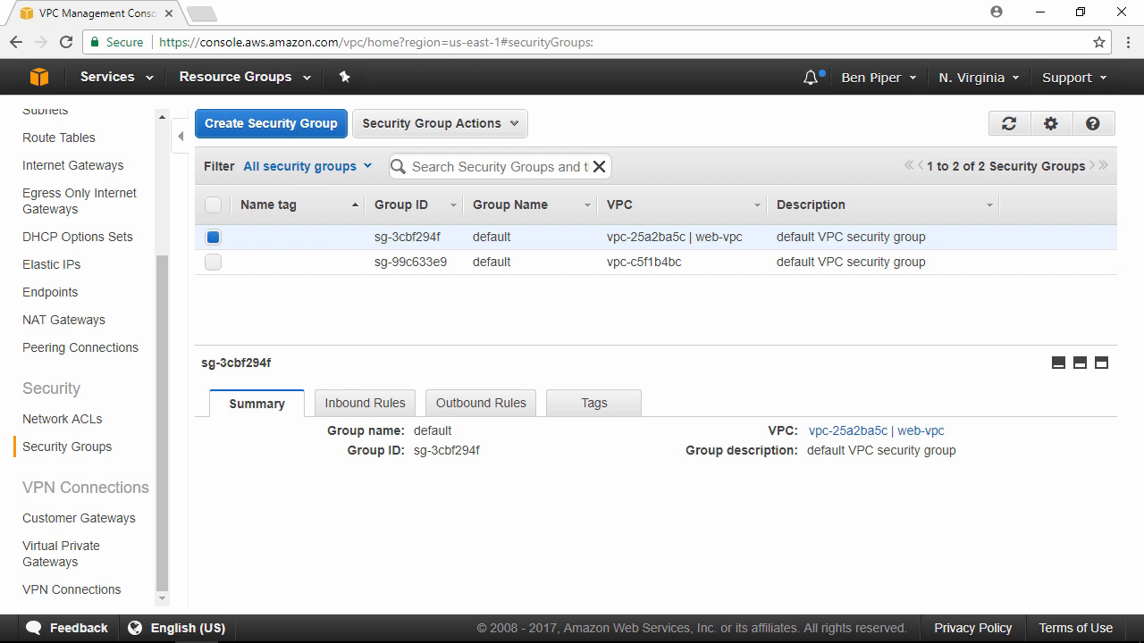
# Create a security group in web-vpc with name tag and group name web-pub-sg and description "web-pub subnet sg".
pyautogui.click(329, 125)
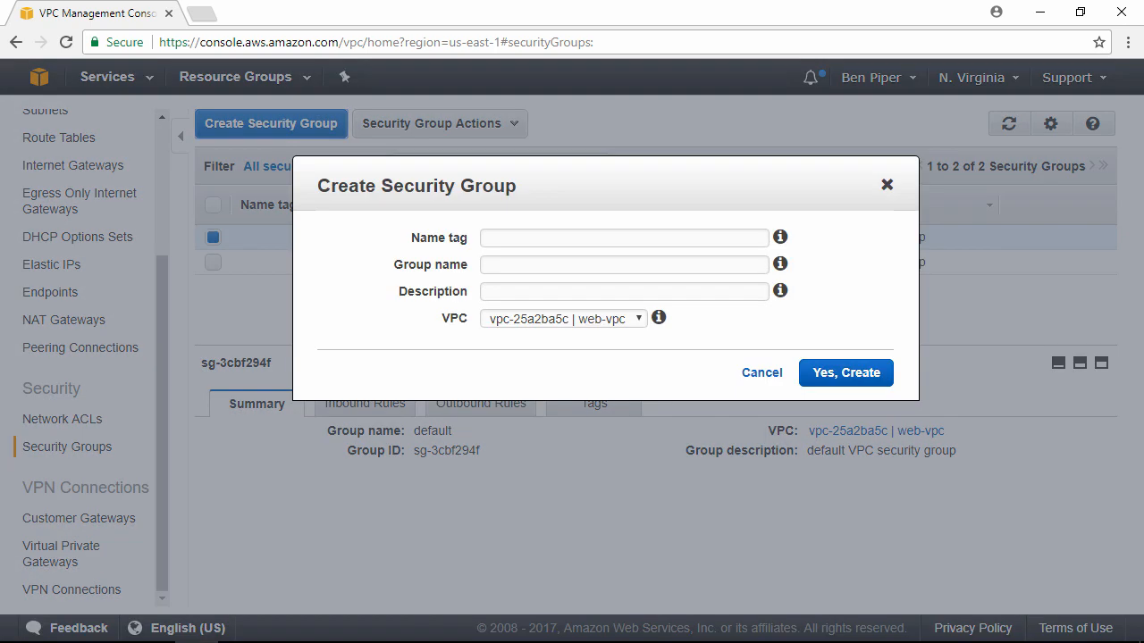
pyautogui.click(677, 235)
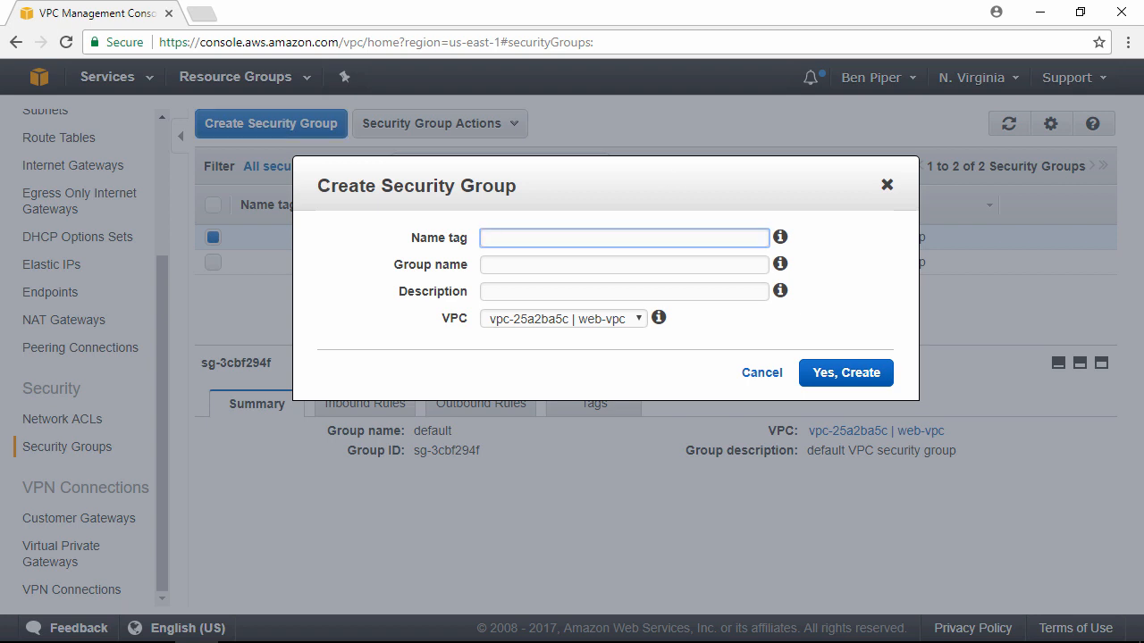
pyautogui.write('web-pub-sg')
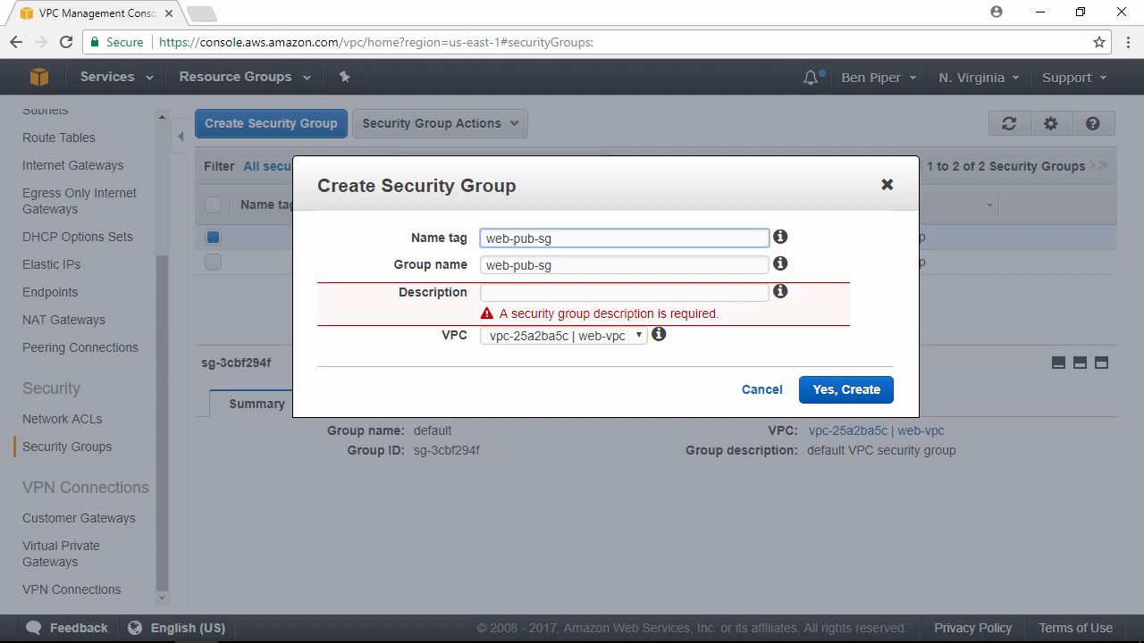
pyautogui.press('Tab')
pyautogui.press('Tab')
pyautogui.write('web-pub subnet sg')
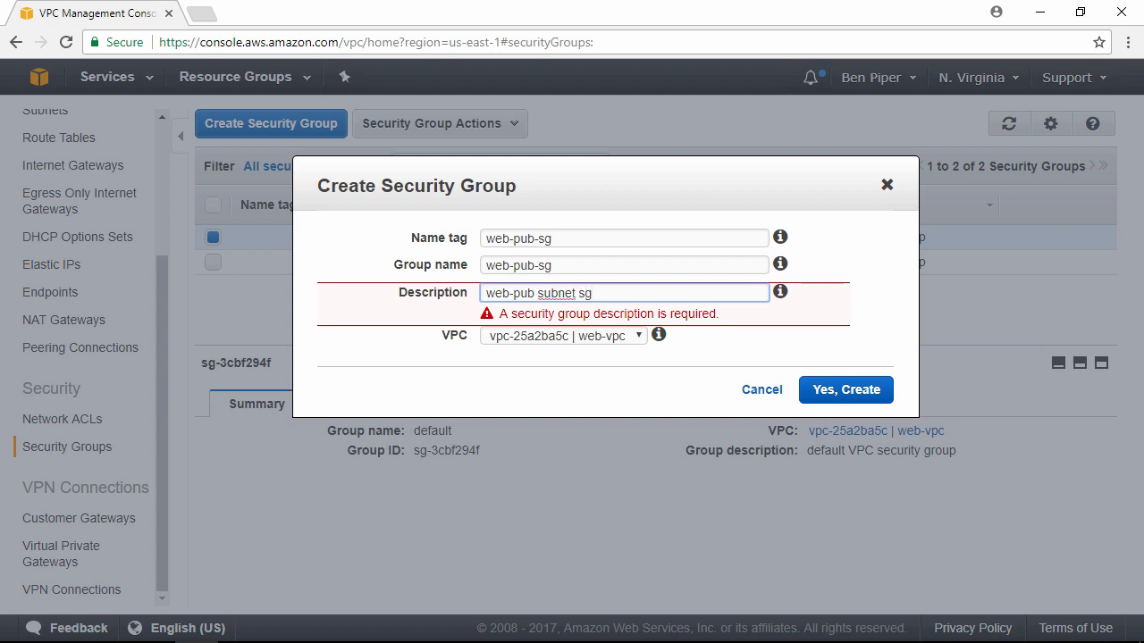
pyautogui.press('Tab')
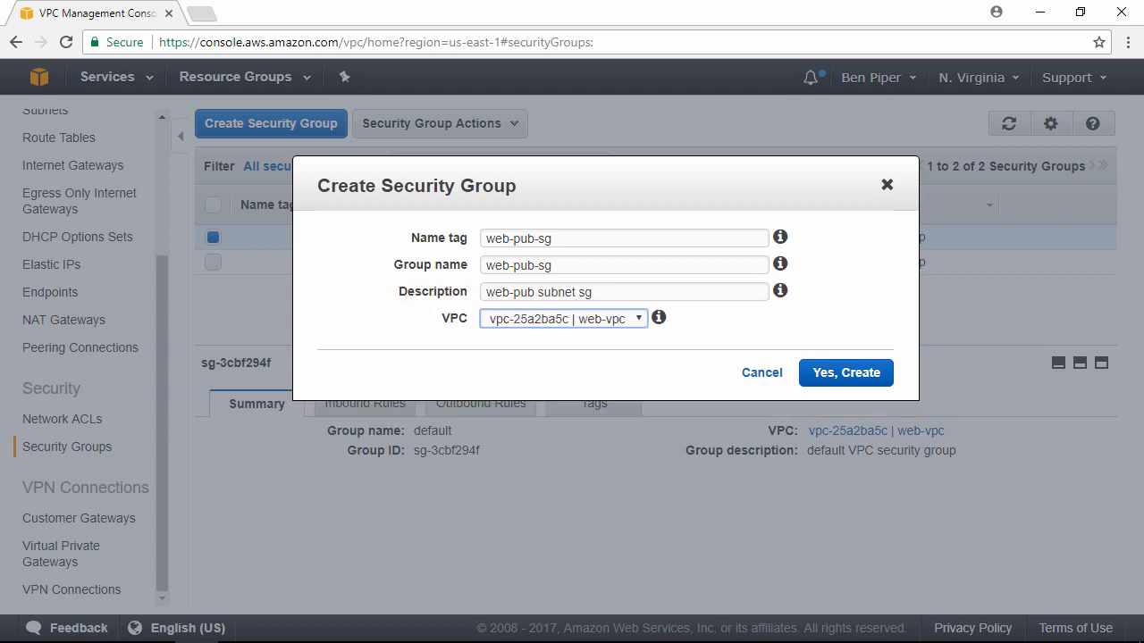
pyautogui.press('Tab')
pyautogui.press('Tab')
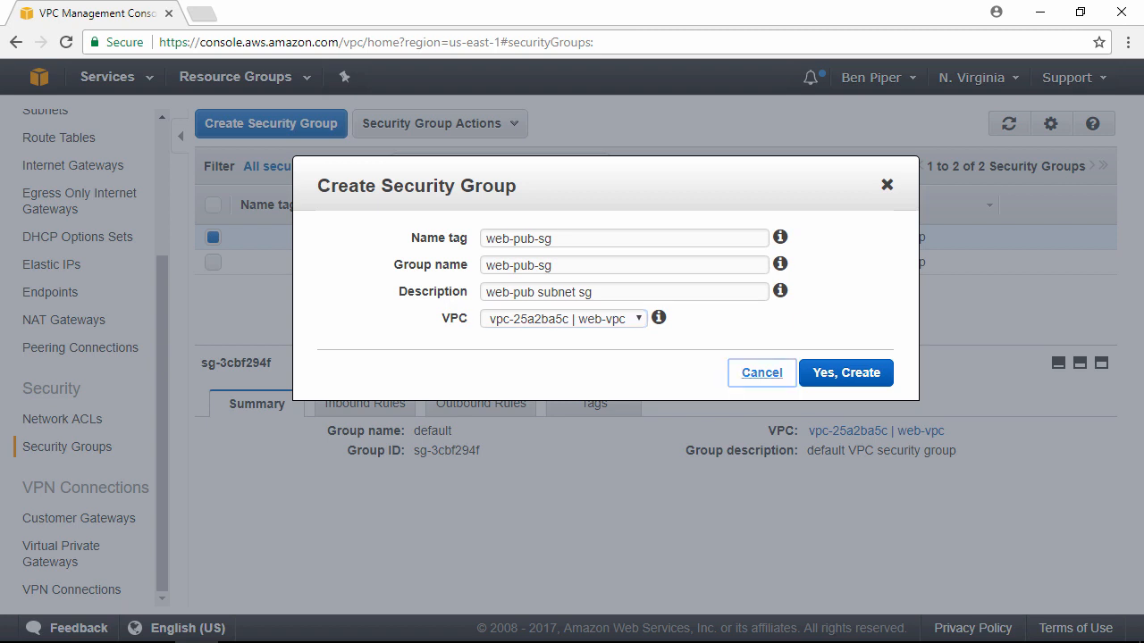
pyautogui.press('Return')
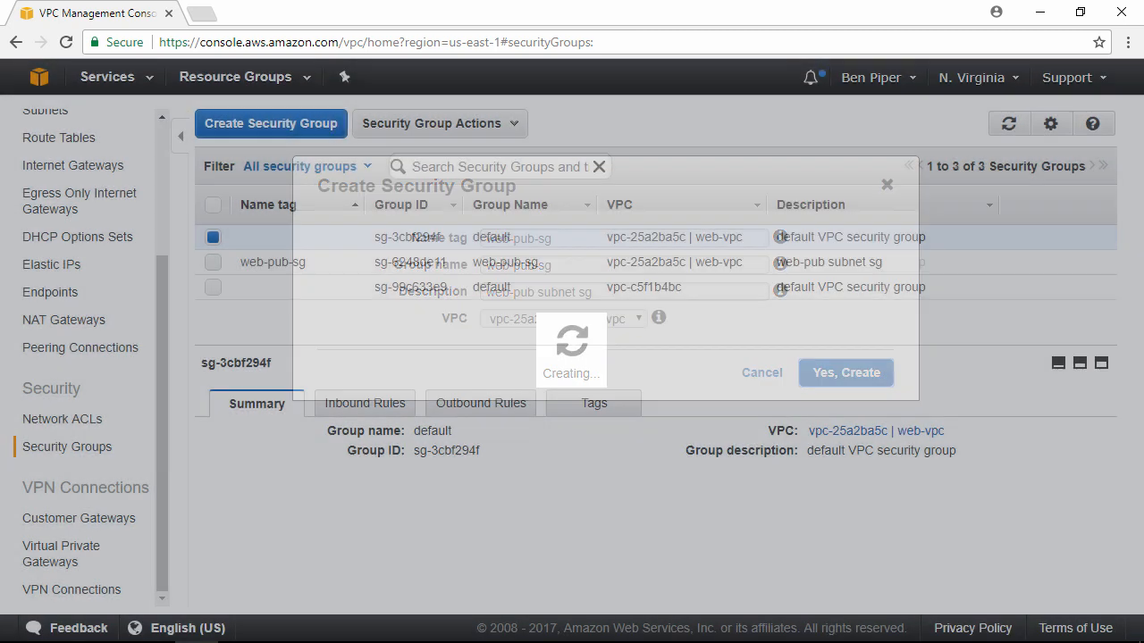
pyautogui.click(697, 258)
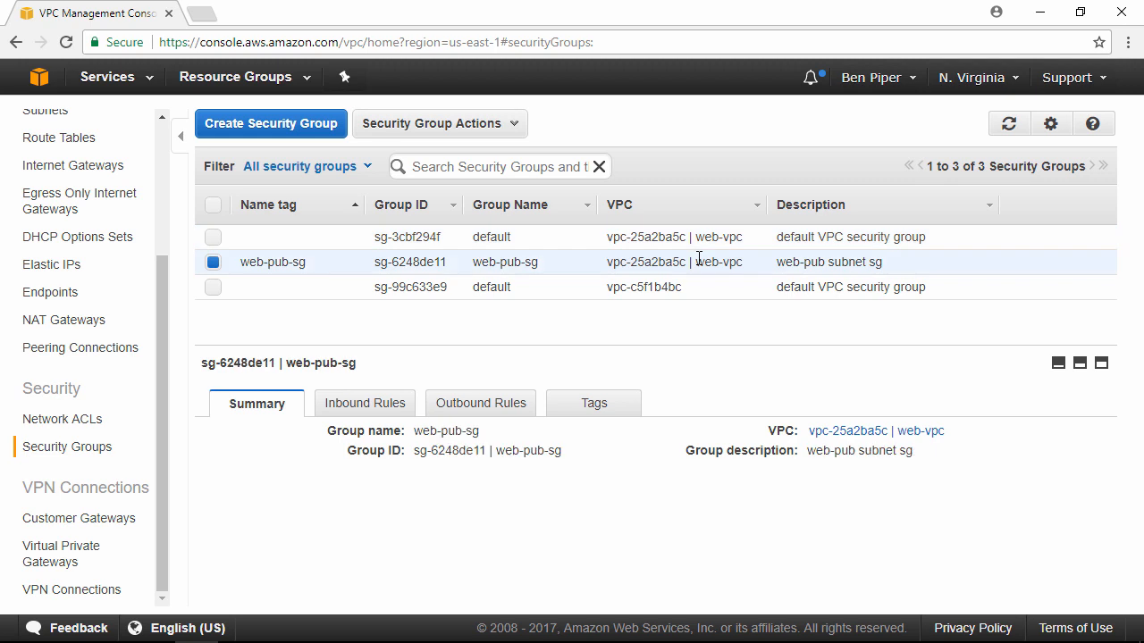
pyautogui.click(393, 407)
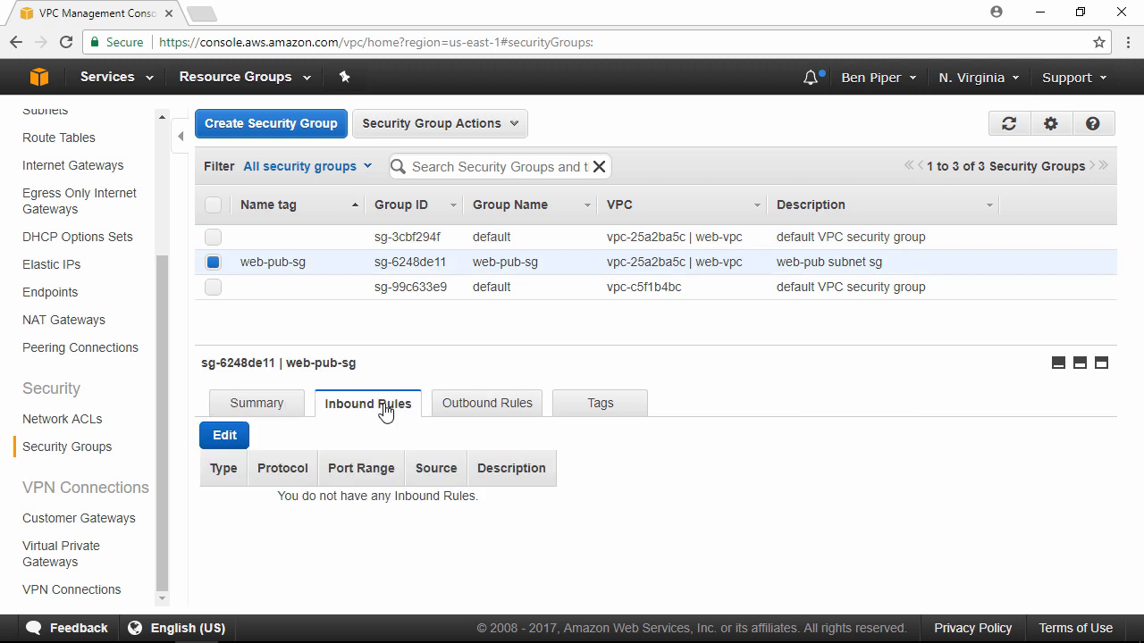
pyautogui.click(225, 436)
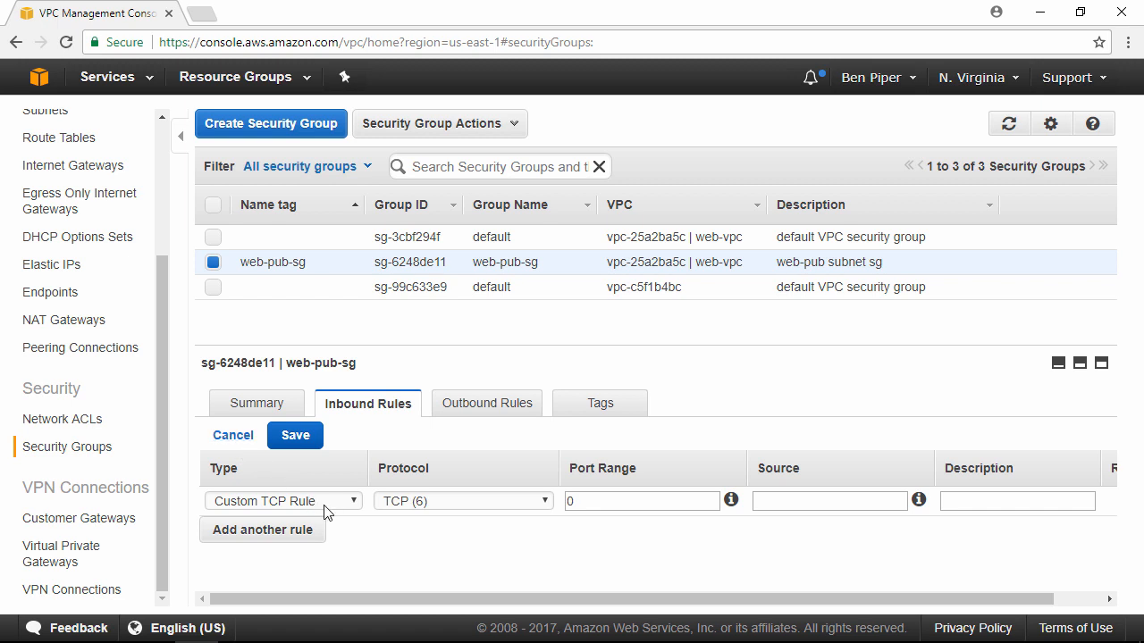
pyautogui.click(325, 506)
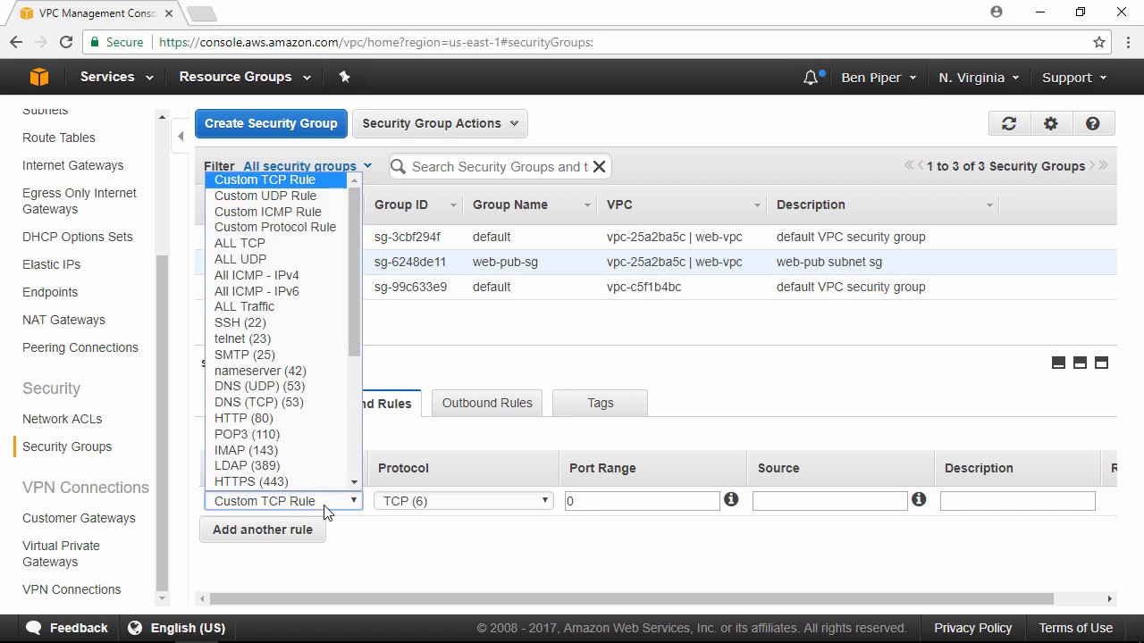
pyautogui.click(248, 322)
pyautogui.click(712, 501)
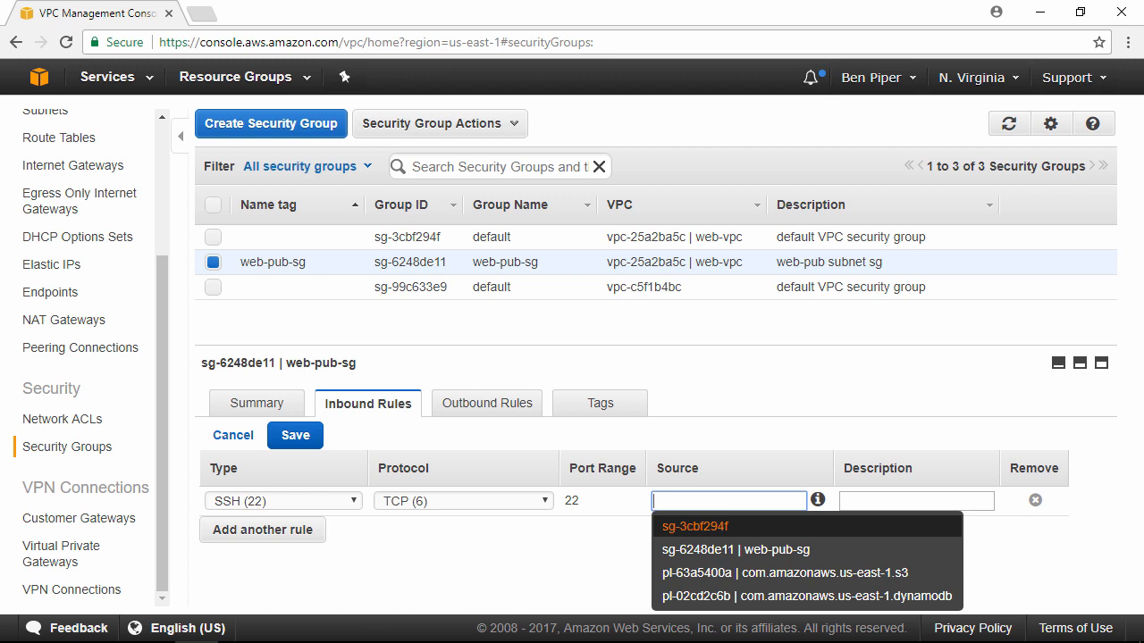
pyautogui.write('24.96.154.171/32')
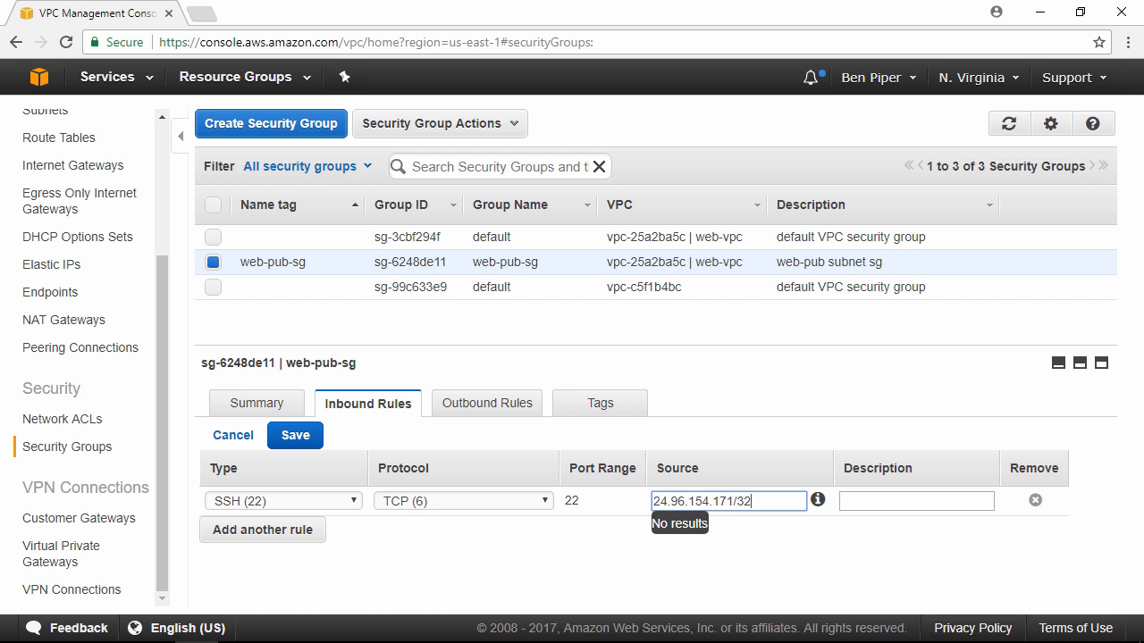
pyautogui.press('Tab')
pyautogui.write('me')
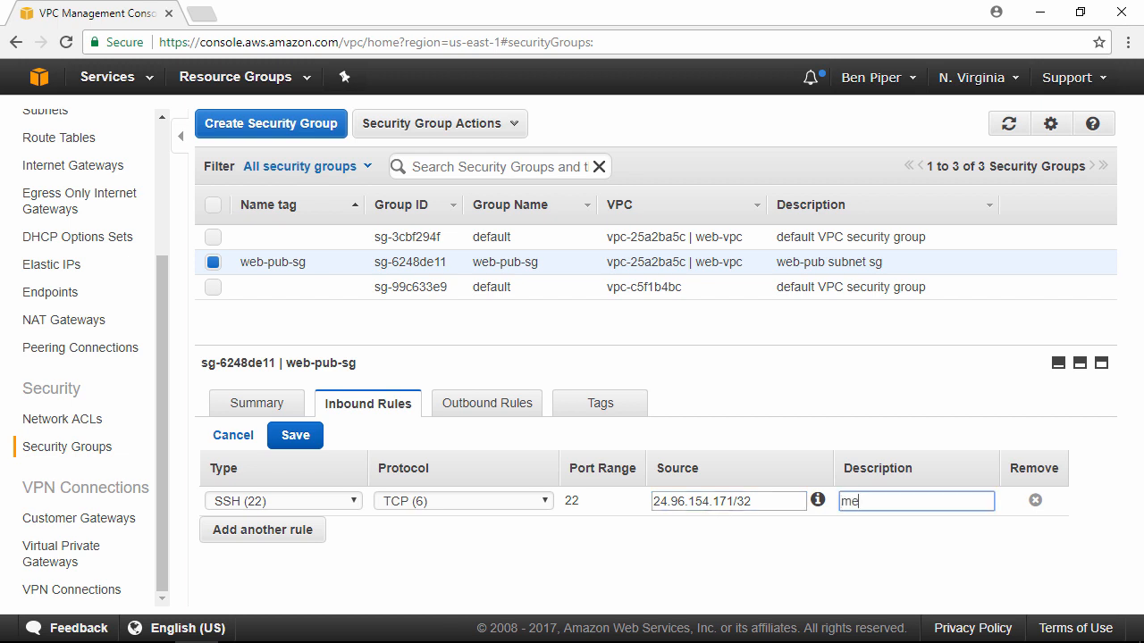
# Add an HTTP (80) inbound rule with source 0.0.0.0/0 and description "the world", and save the web-pub-sg rules.
pyautogui.click(278, 539)
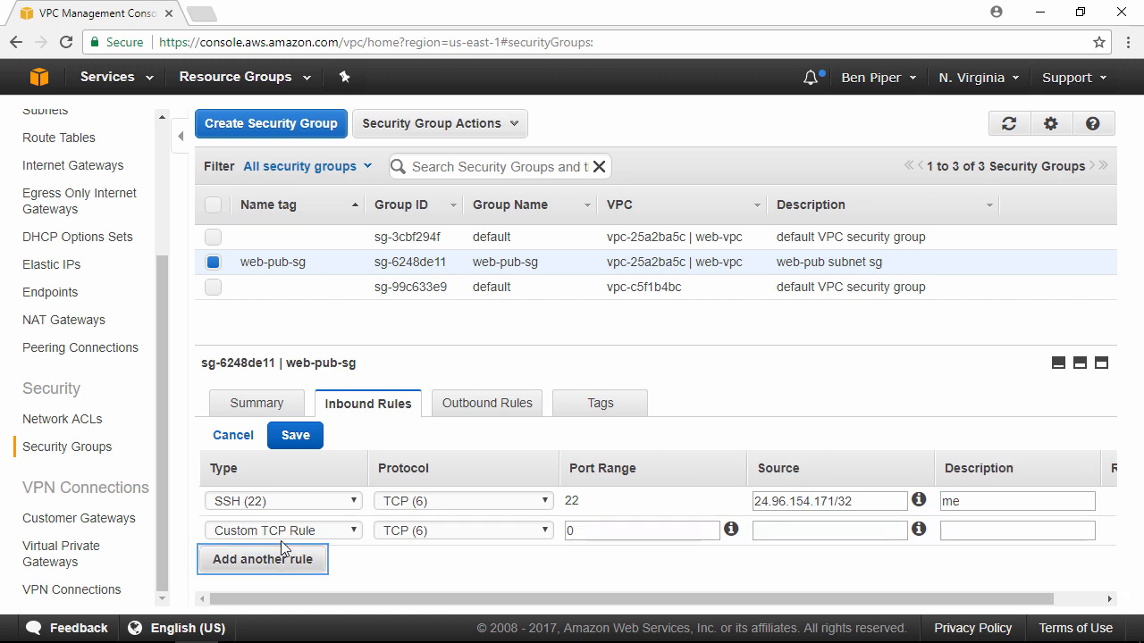
pyautogui.click(313, 531)
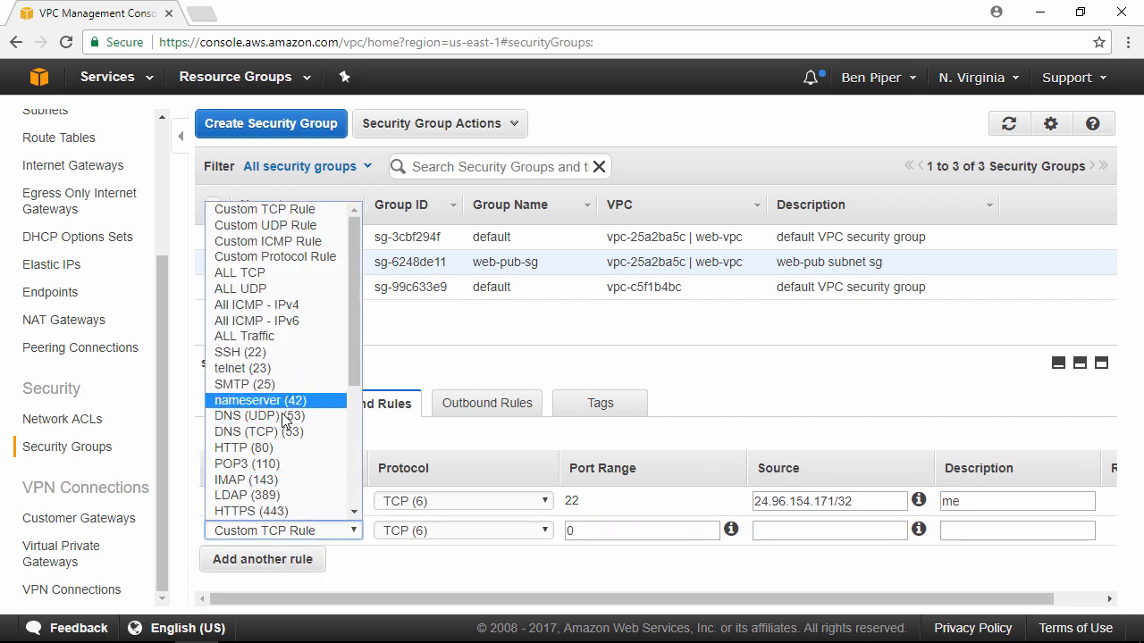
pyautogui.click(284, 448)
pyautogui.click(679, 531)
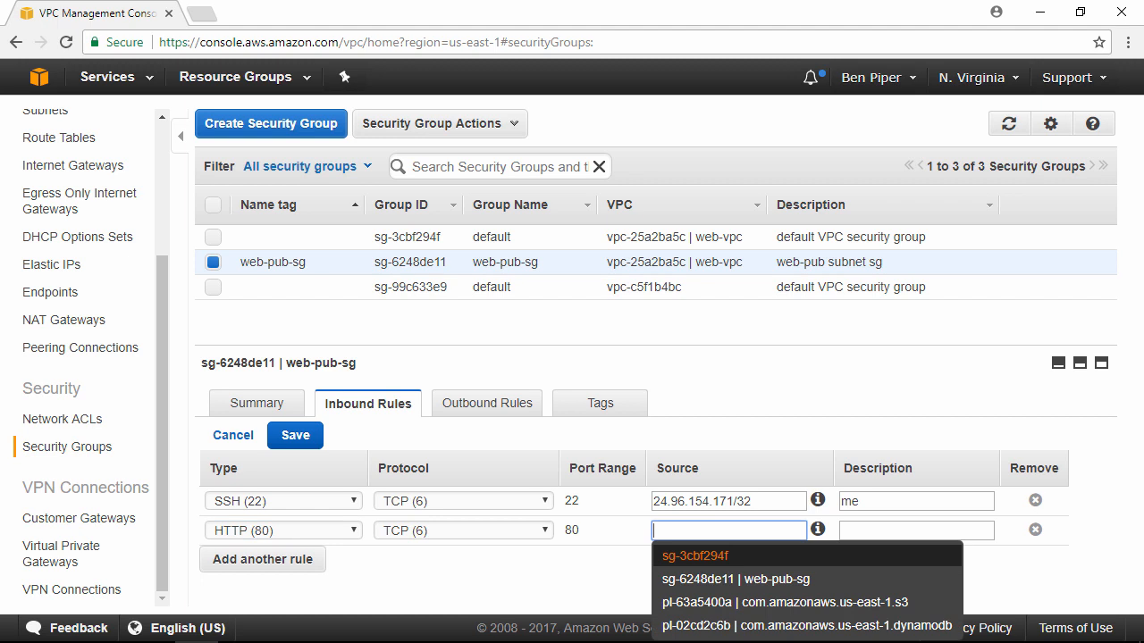
pyautogui.write('0.0')
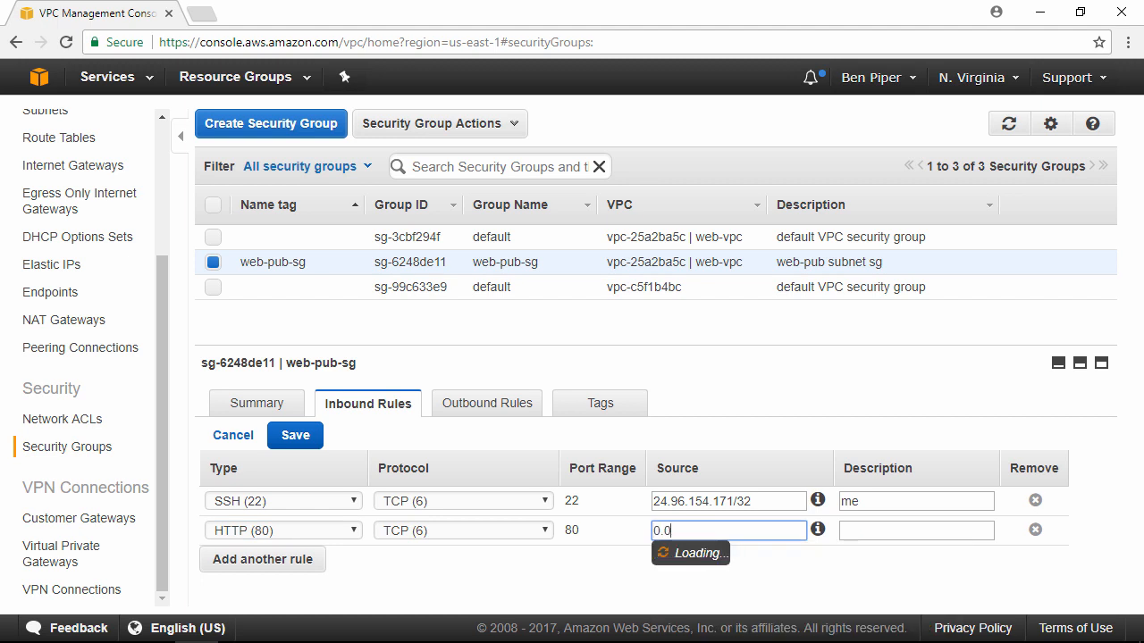
pyautogui.write('.0.0/0')
pyautogui.press('Tab')
pyautogui.write('the world')
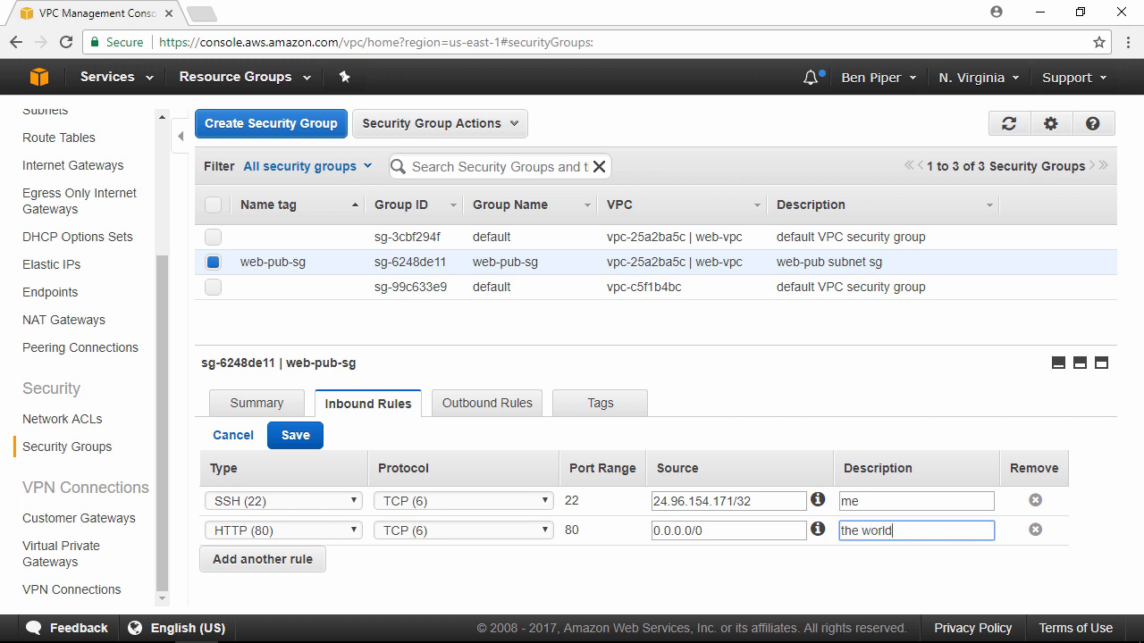
pyautogui.click(296, 436)
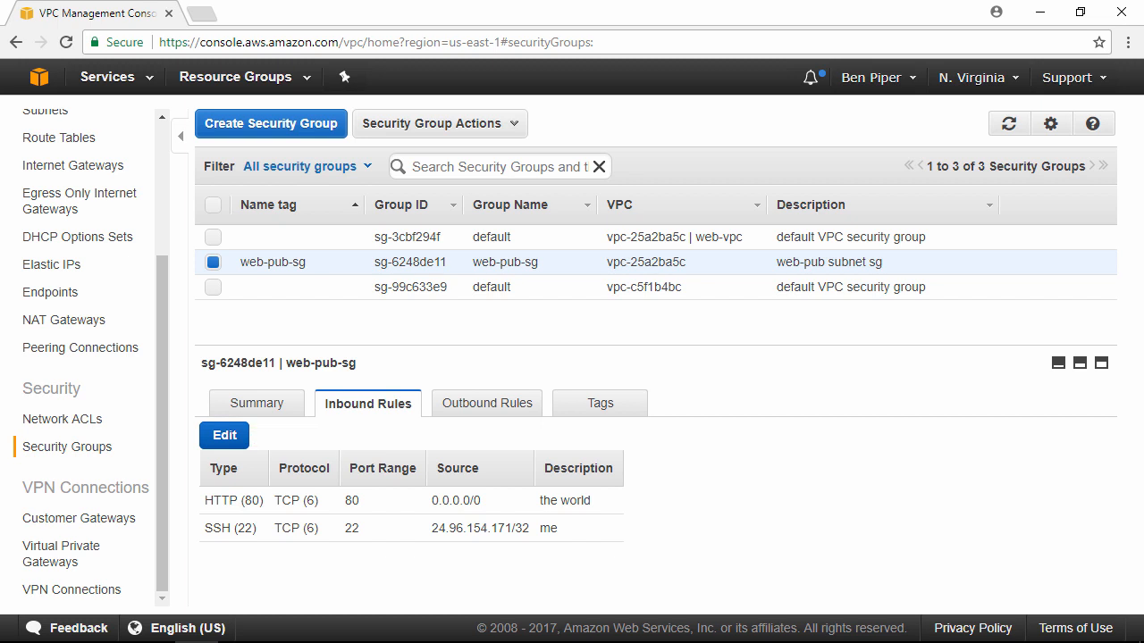
# Switch to the EC2 service and open its network interfaces list.
pyautogui.click(111, 83)
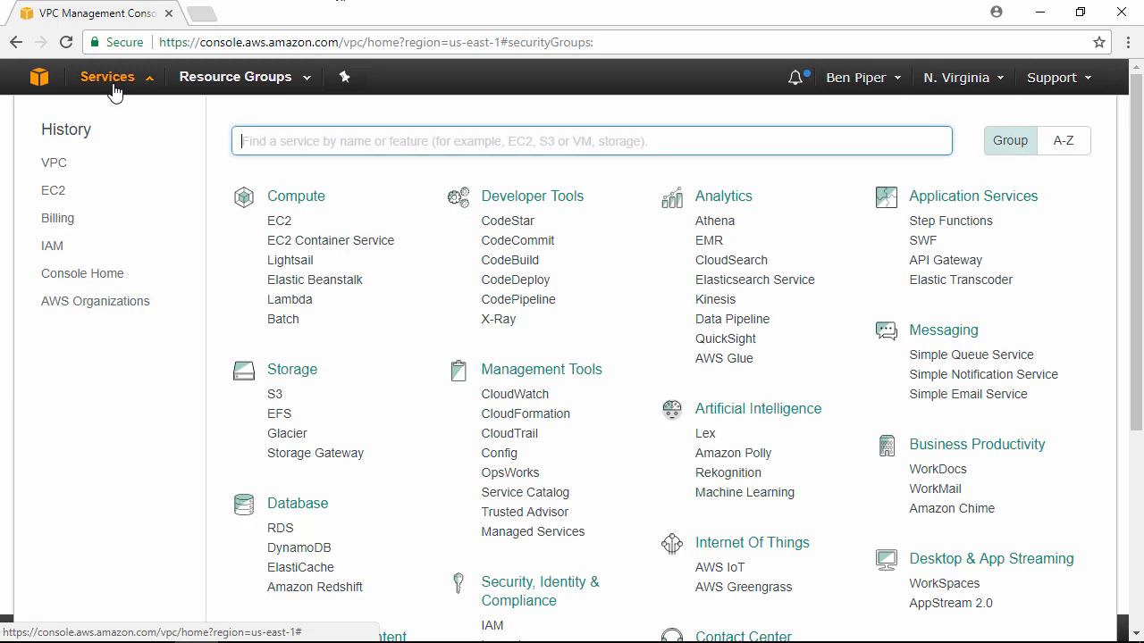
pyautogui.click(54, 193)
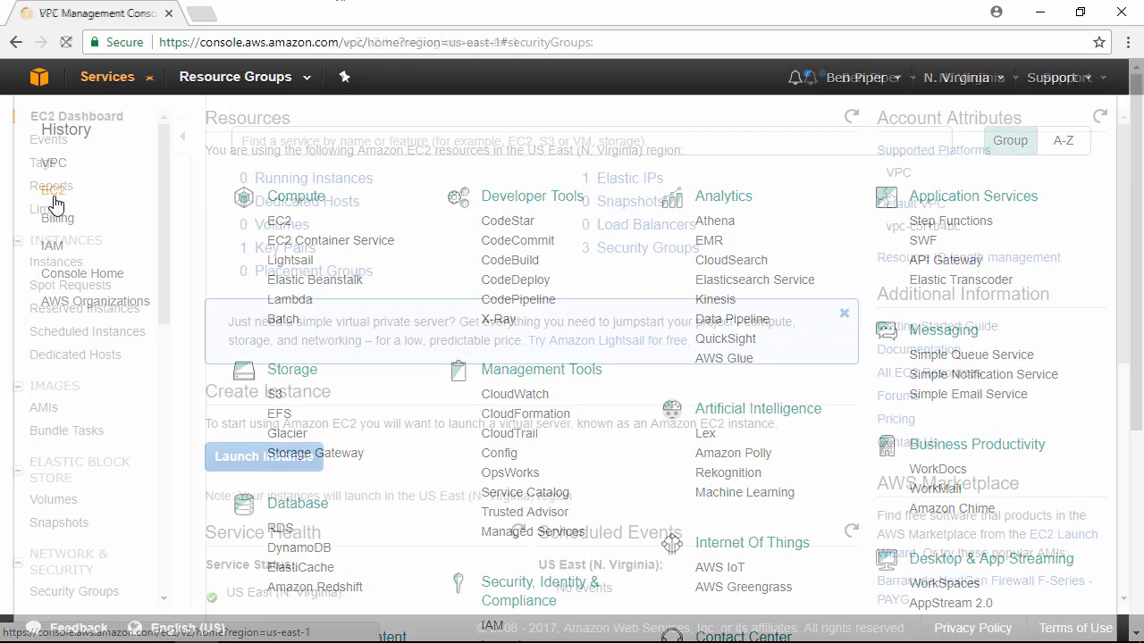
pyautogui.scroll(-3, 55, 207)
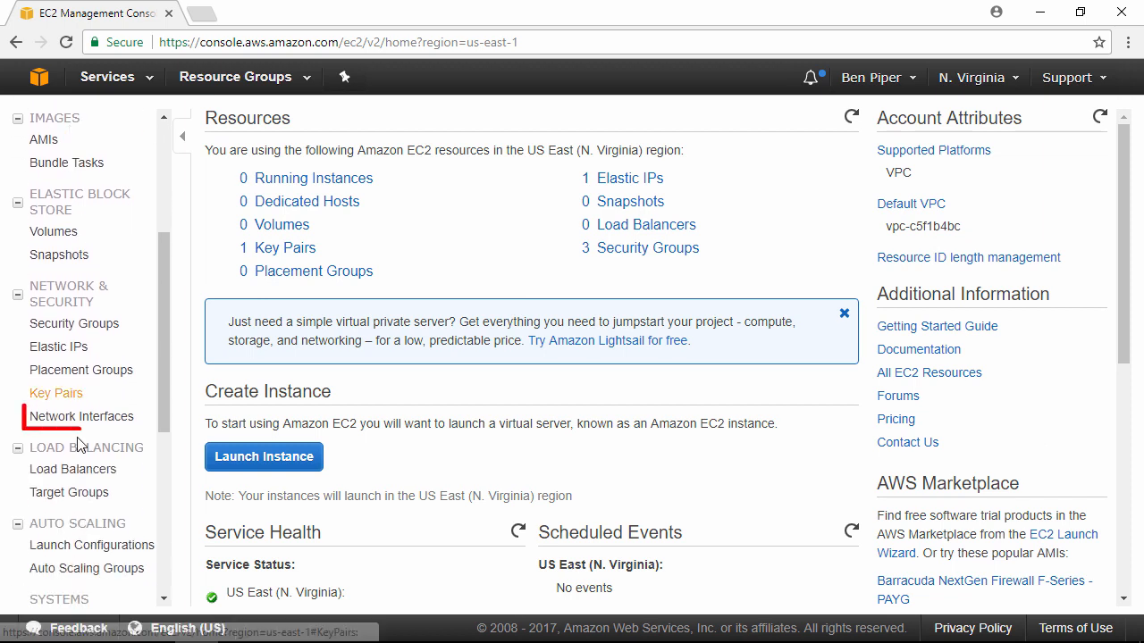
pyautogui.click(109, 422)
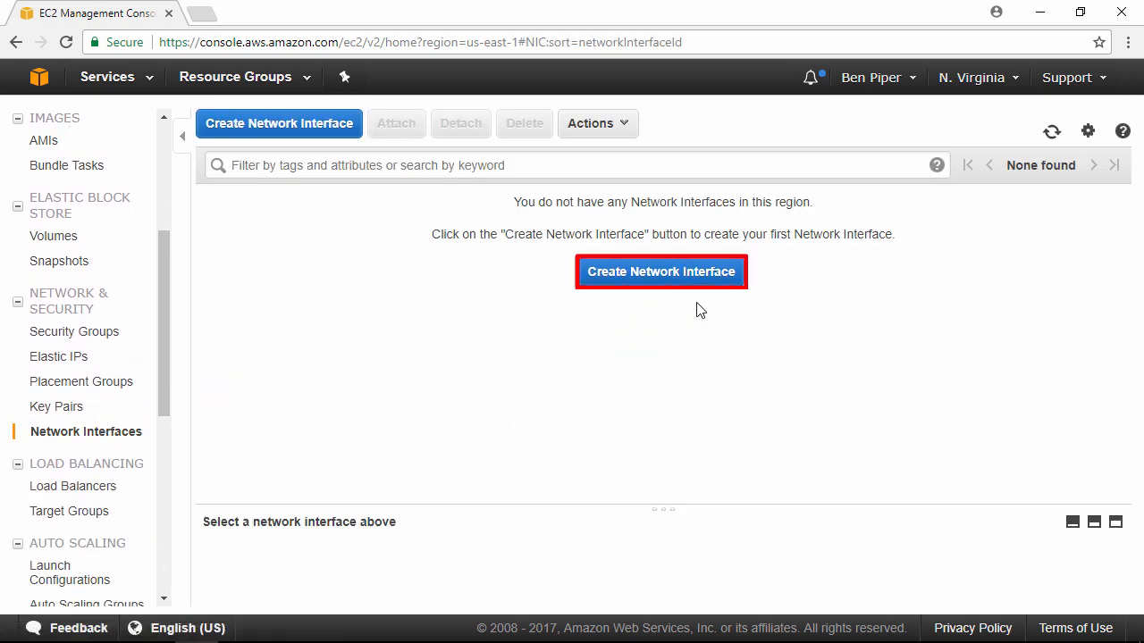
# Create a network interface described "www1 eth0" in the web-pub subnet, with private IP 10.1.254.10 and security group web-pub-sg.
pyautogui.click(712, 277)
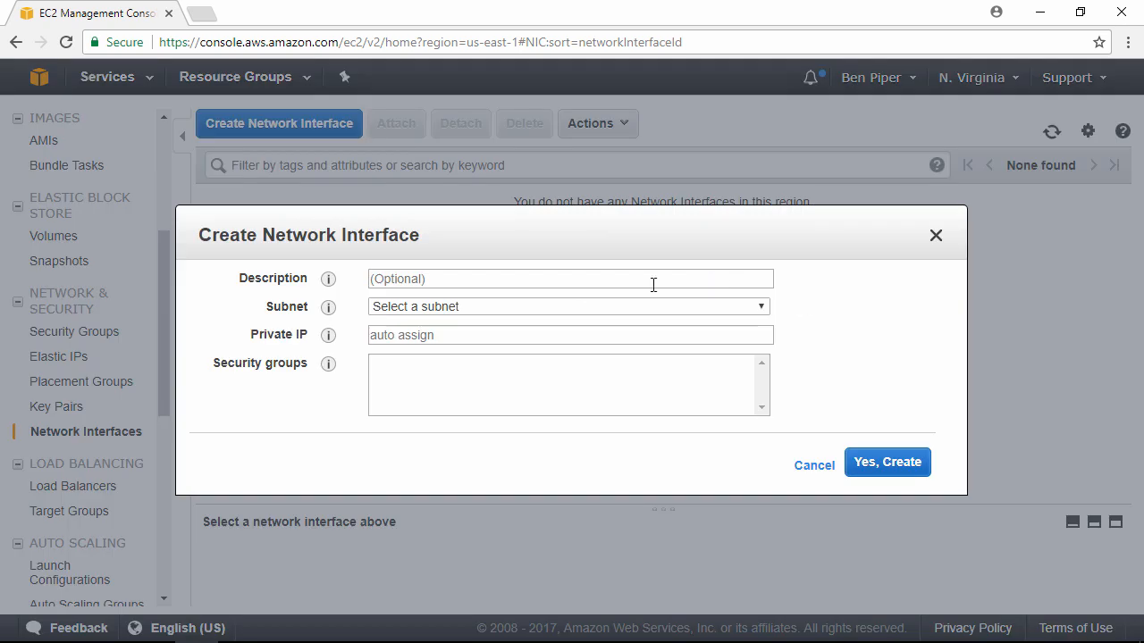
pyautogui.click(627, 280)
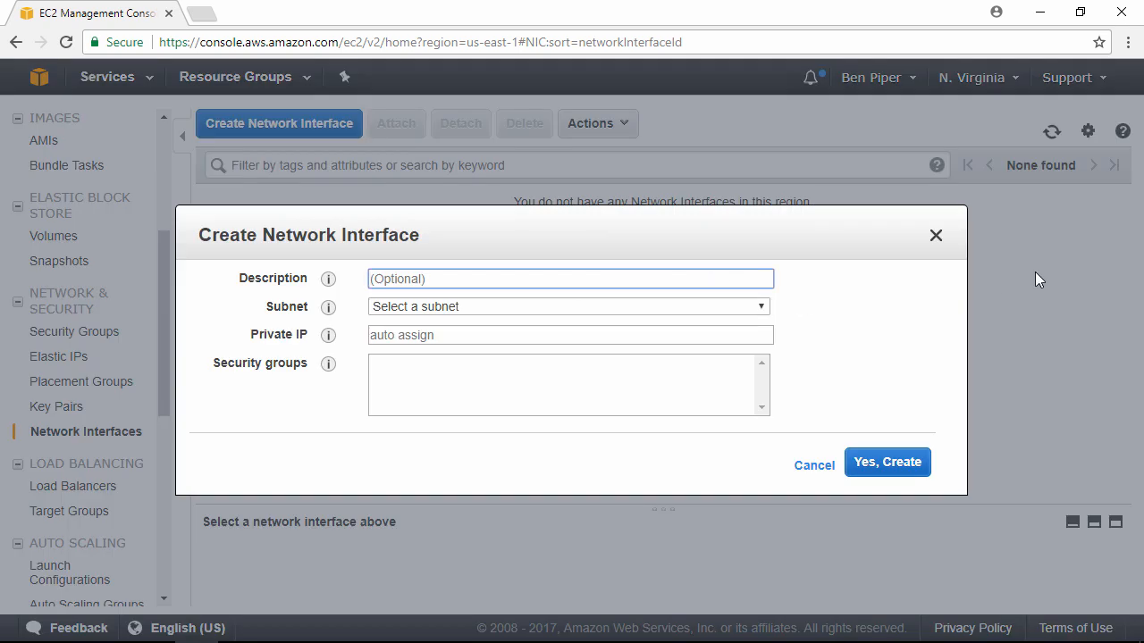
pyautogui.write('www1 eth0')
pyautogui.press('Tab')
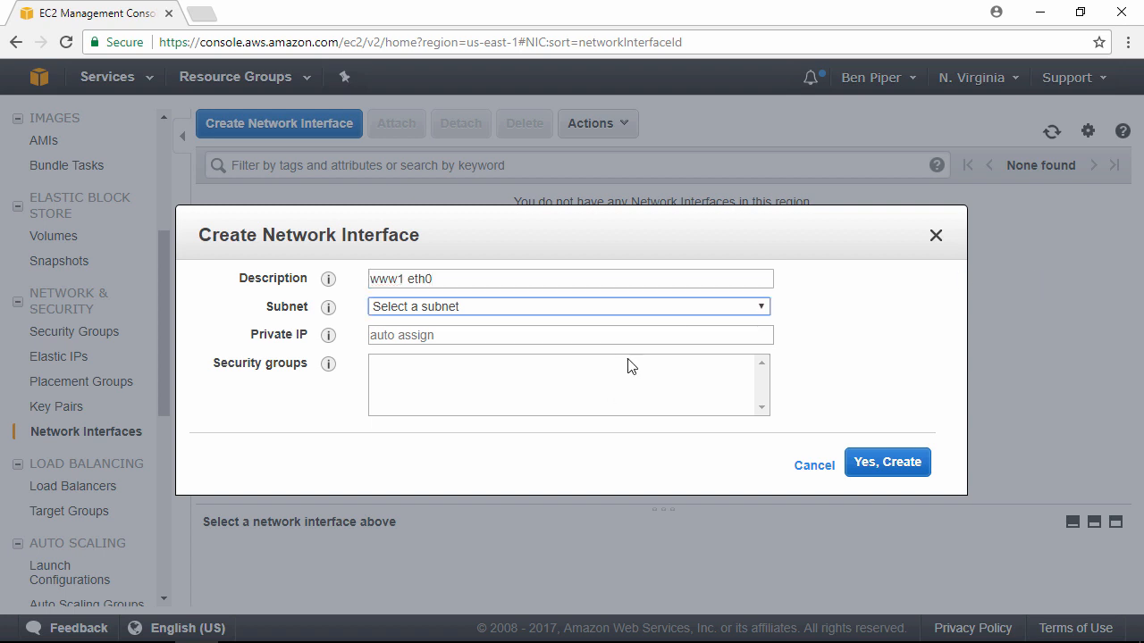
pyautogui.click(702, 311)
pyautogui.click(592, 419)
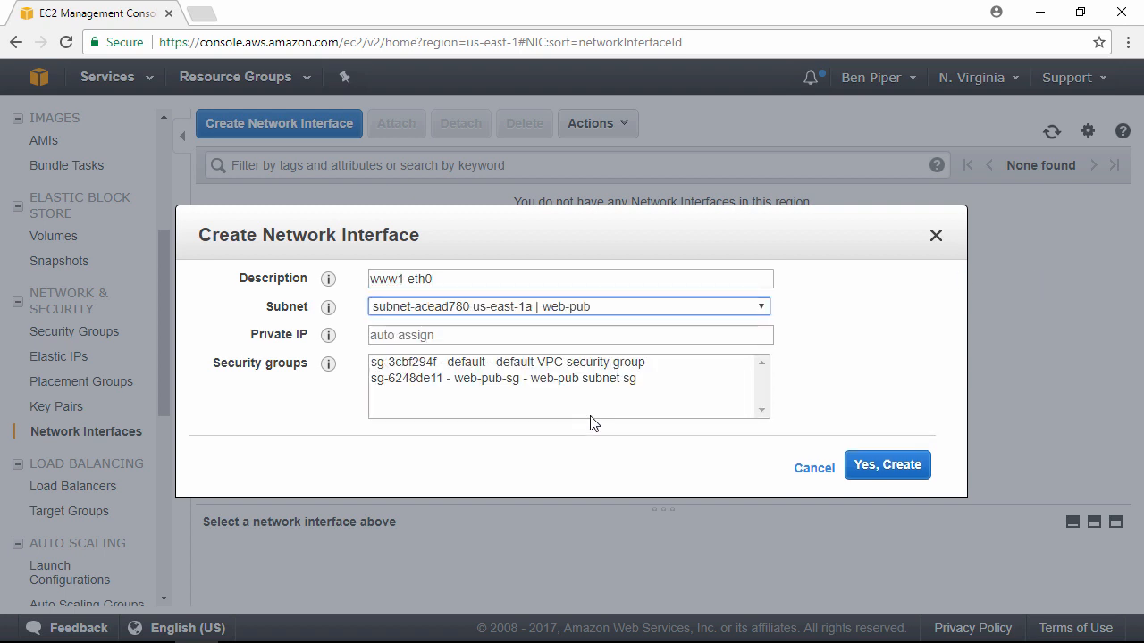
pyautogui.click(635, 333)
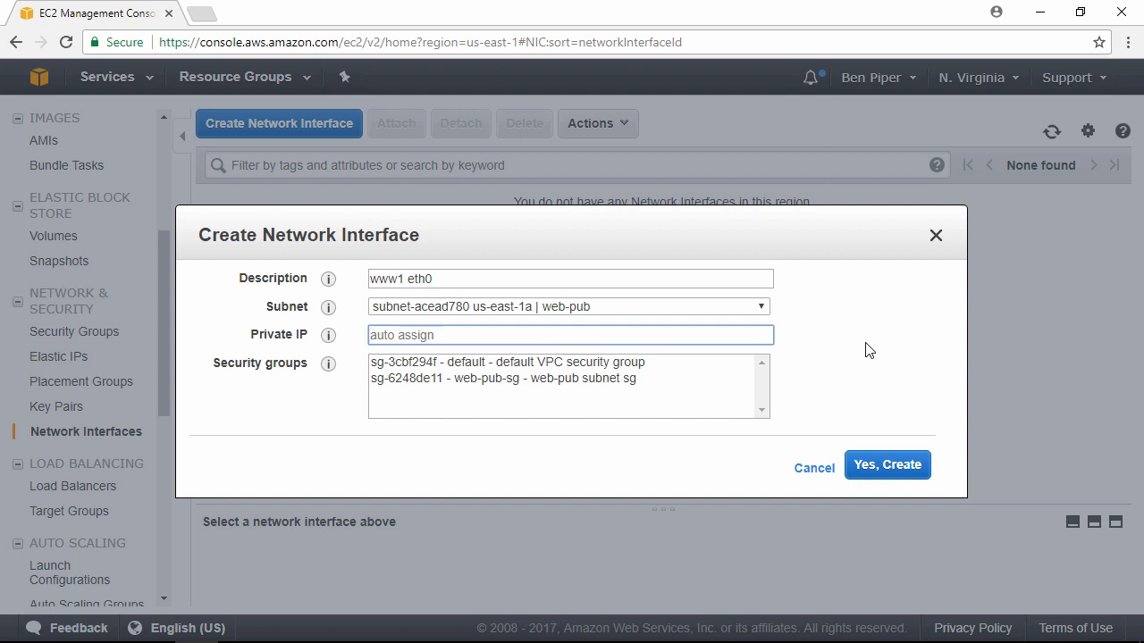
pyautogui.write('10.1.254.10')
pyautogui.click(616, 379)
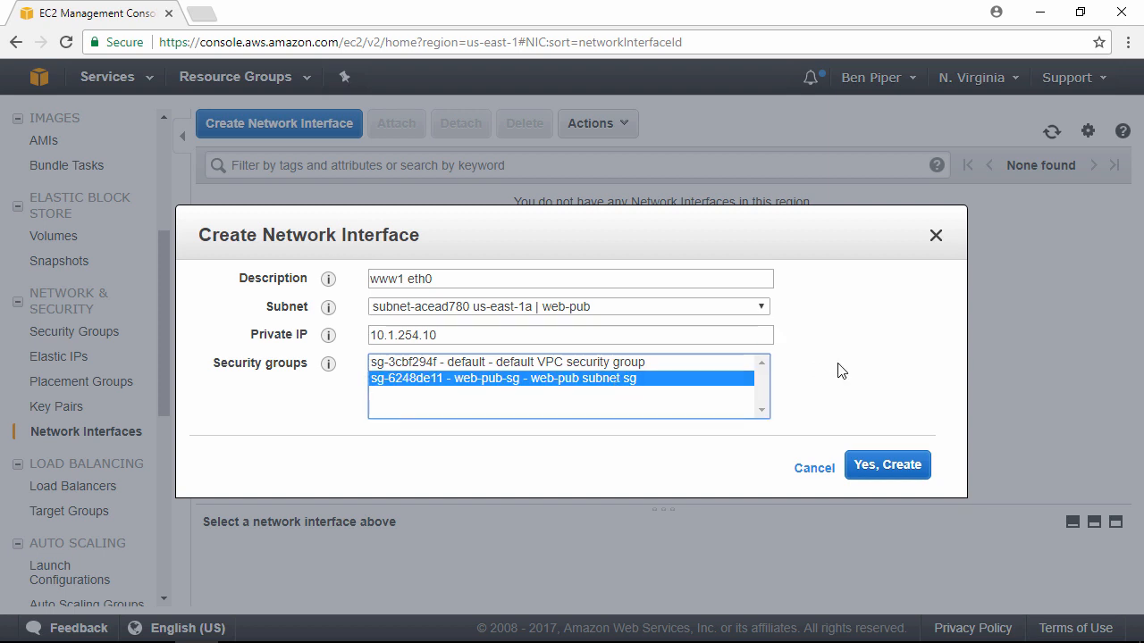
pyautogui.click(889, 467)
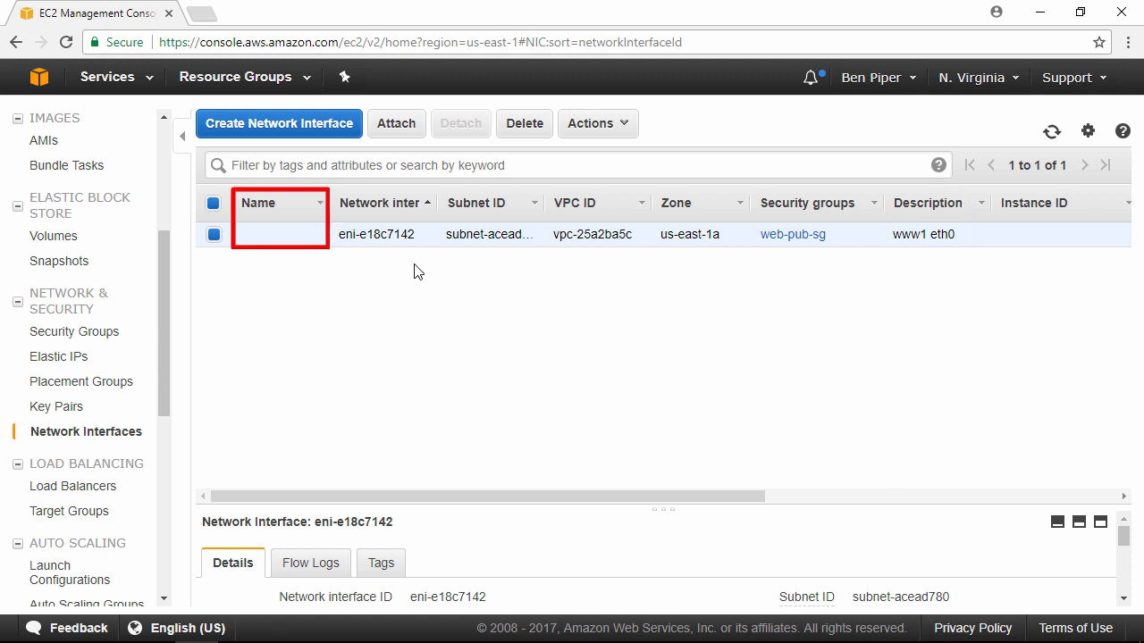
# Name the new network interface "www1 eth0".
pyautogui.click(313, 236)
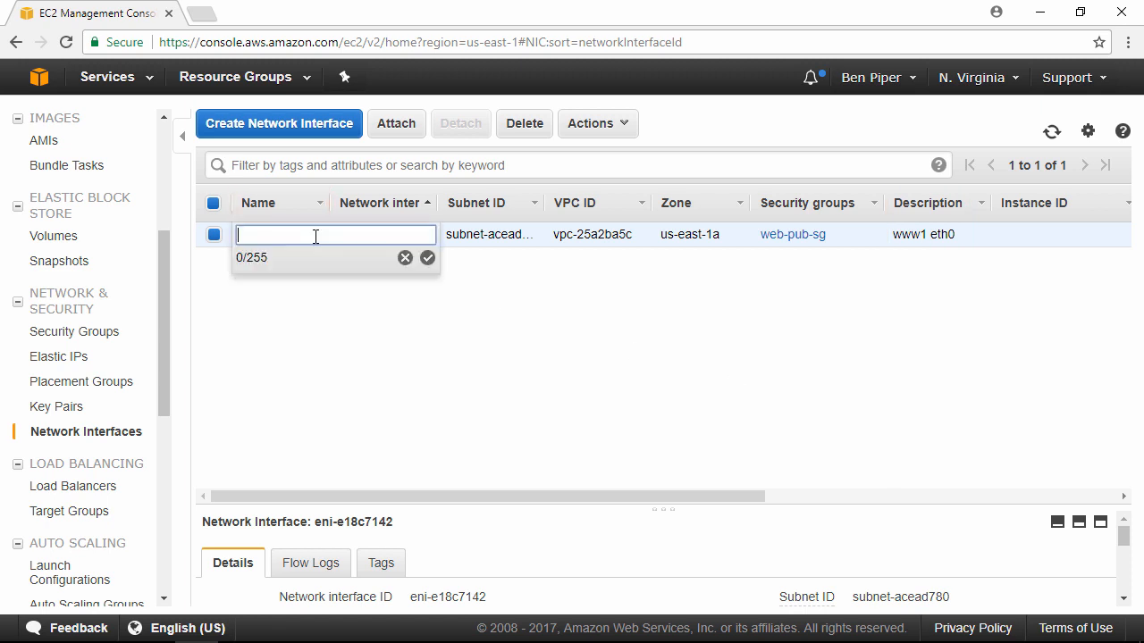
pyautogui.write('www1 eth0')
pyautogui.click(427, 258)
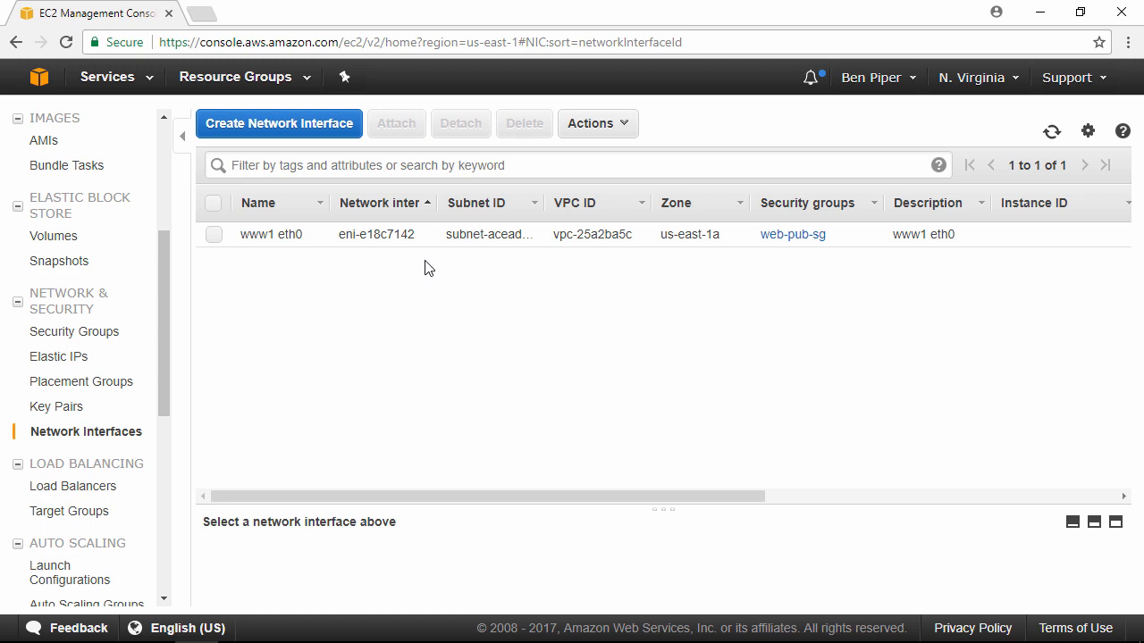
# Allocate a new Elastic IP address from the EC2 Elastic IPs list.
pyautogui.moveTo(706, 496); pyautogui.dragTo(937, 518)
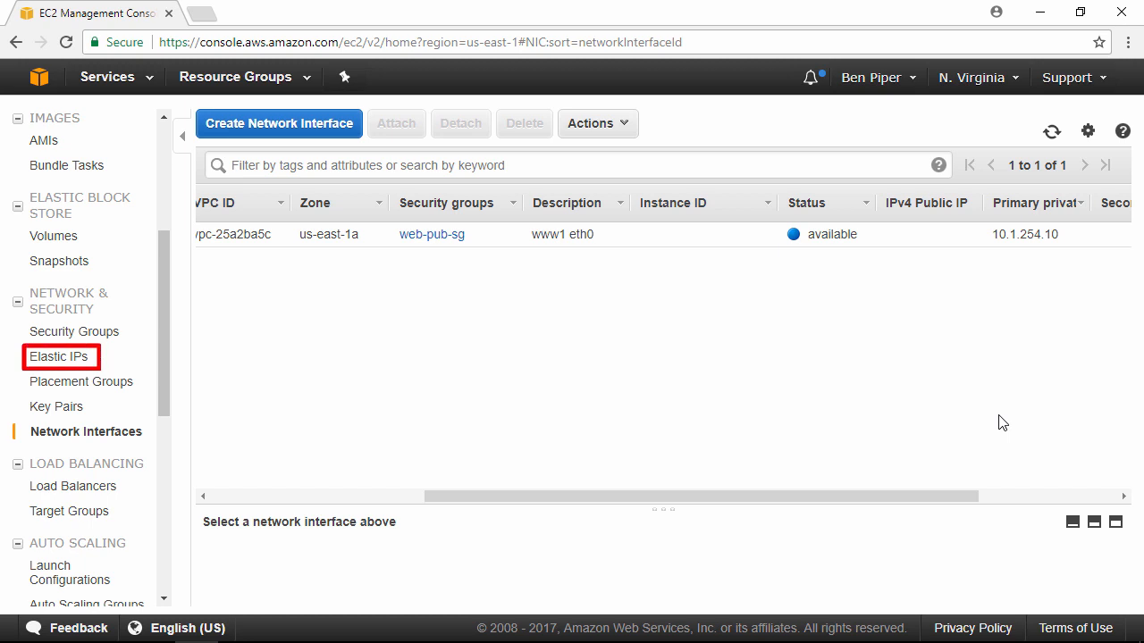
pyautogui.click(80, 357)
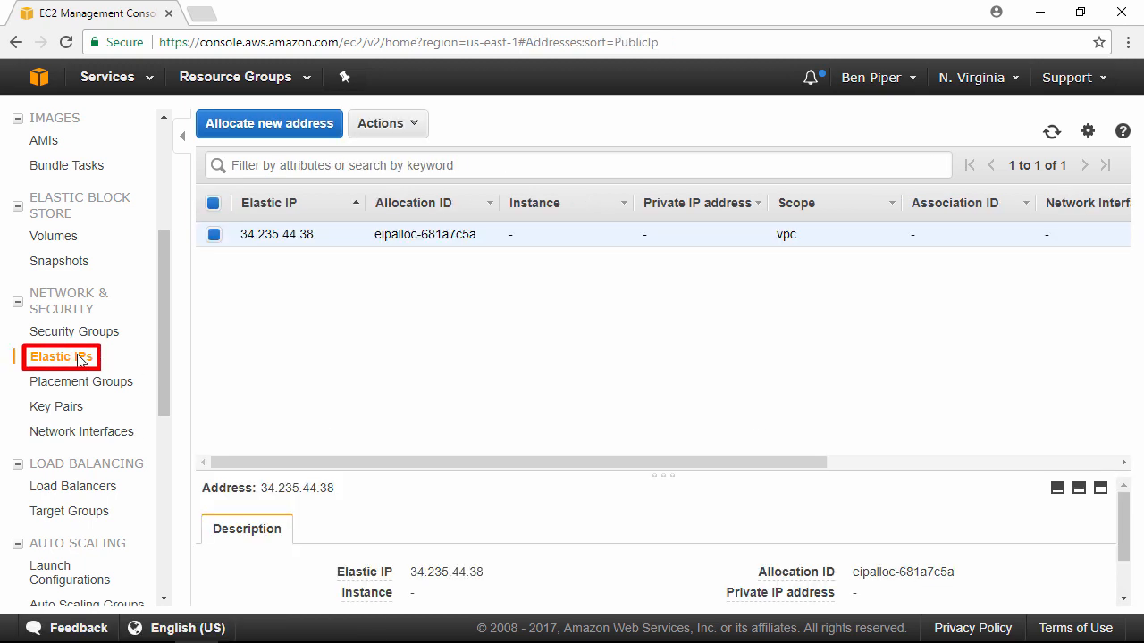
pyautogui.click(284, 134)
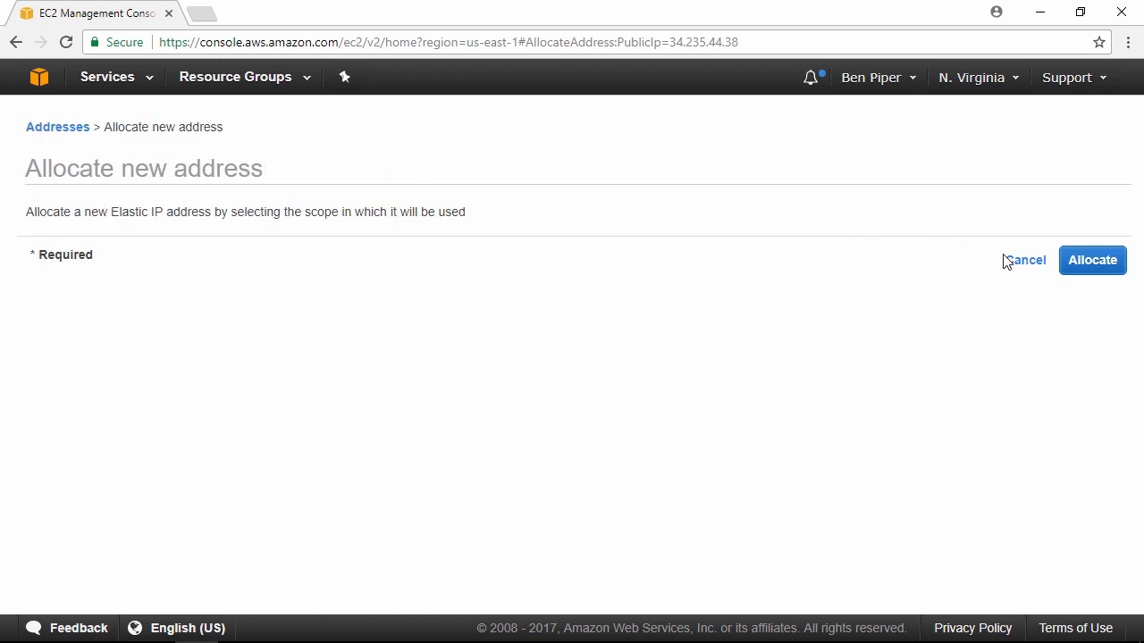
pyautogui.click(1077, 267)
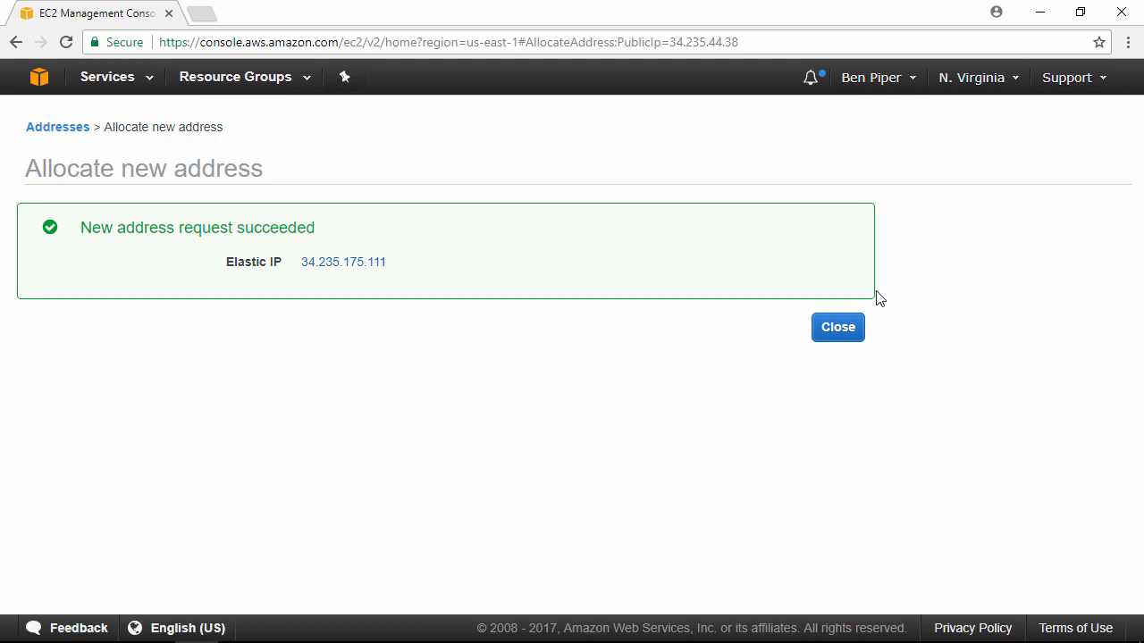
pyautogui.click(840, 329)
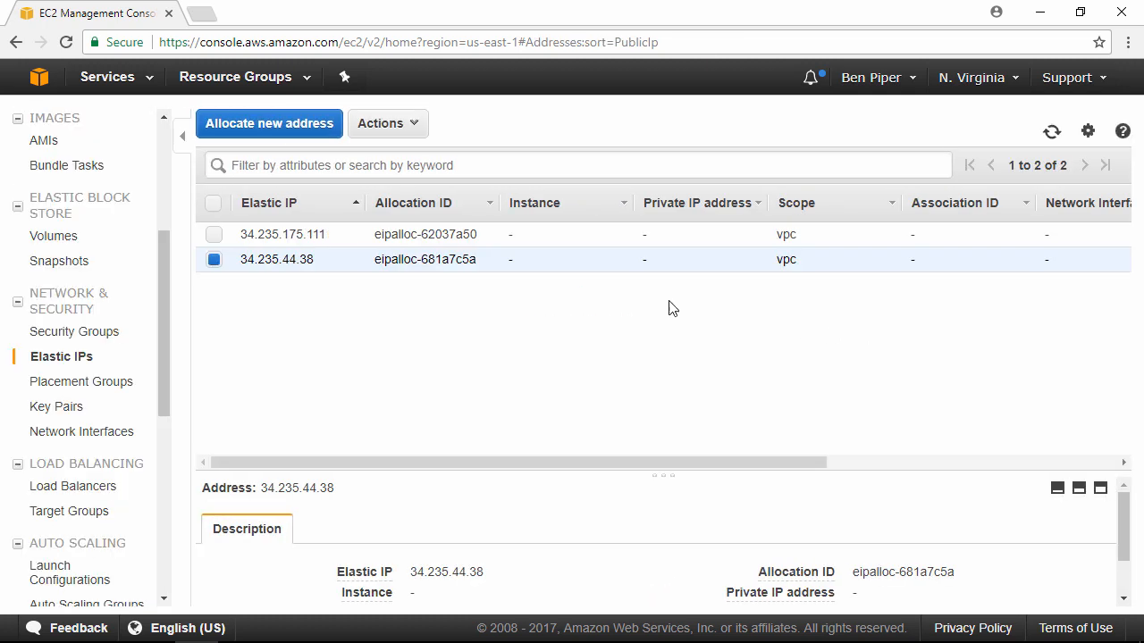
# Associate the newly allocated Elastic IP with the www1 eth0 network interface, using private IP 10.1.254.10.
pyautogui.click(531, 242)
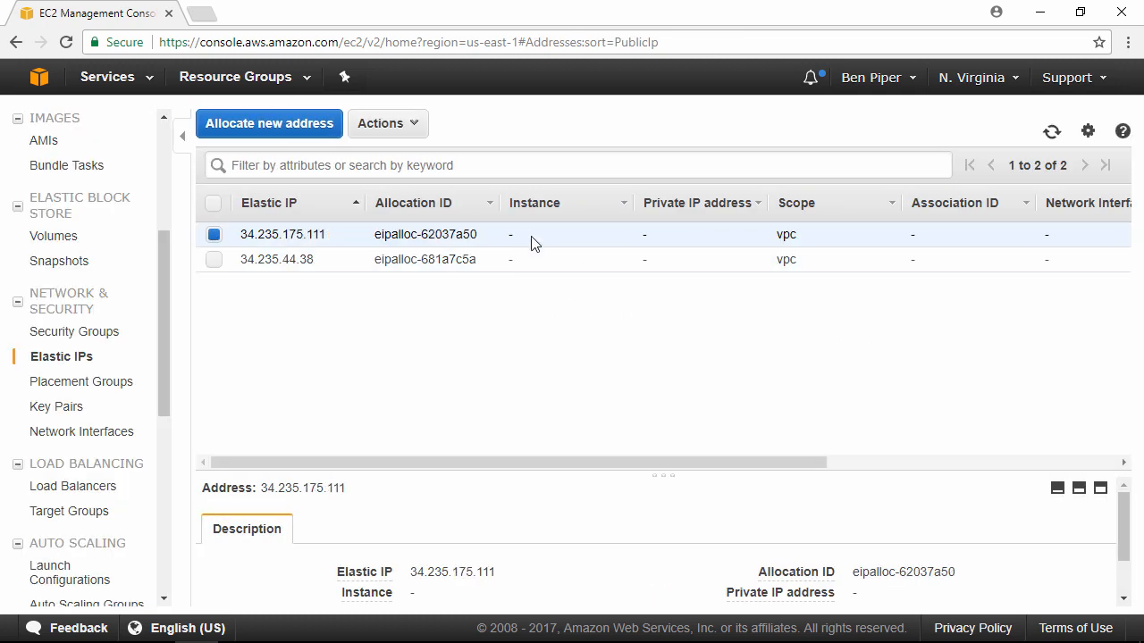
pyautogui.click(397, 129)
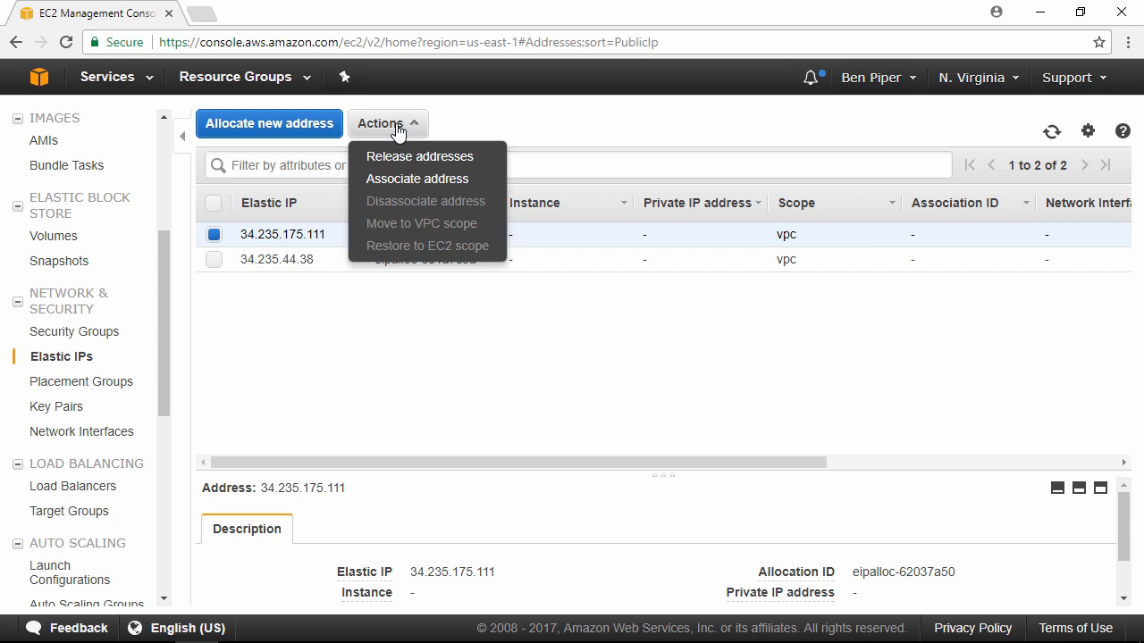
pyautogui.click(446, 182)
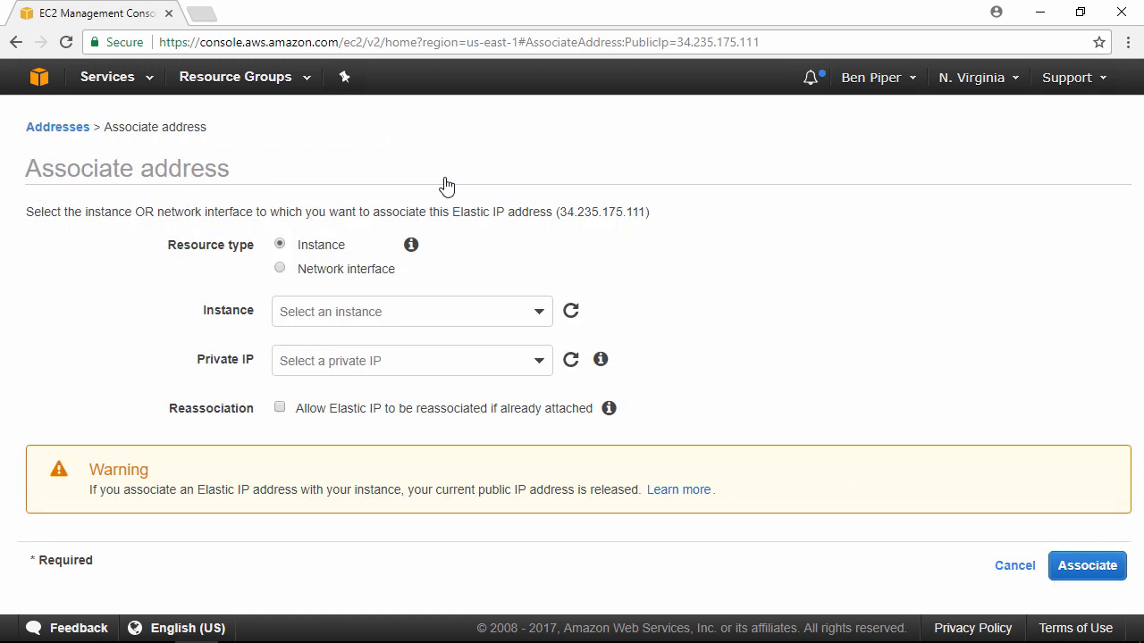
pyautogui.click(279, 269)
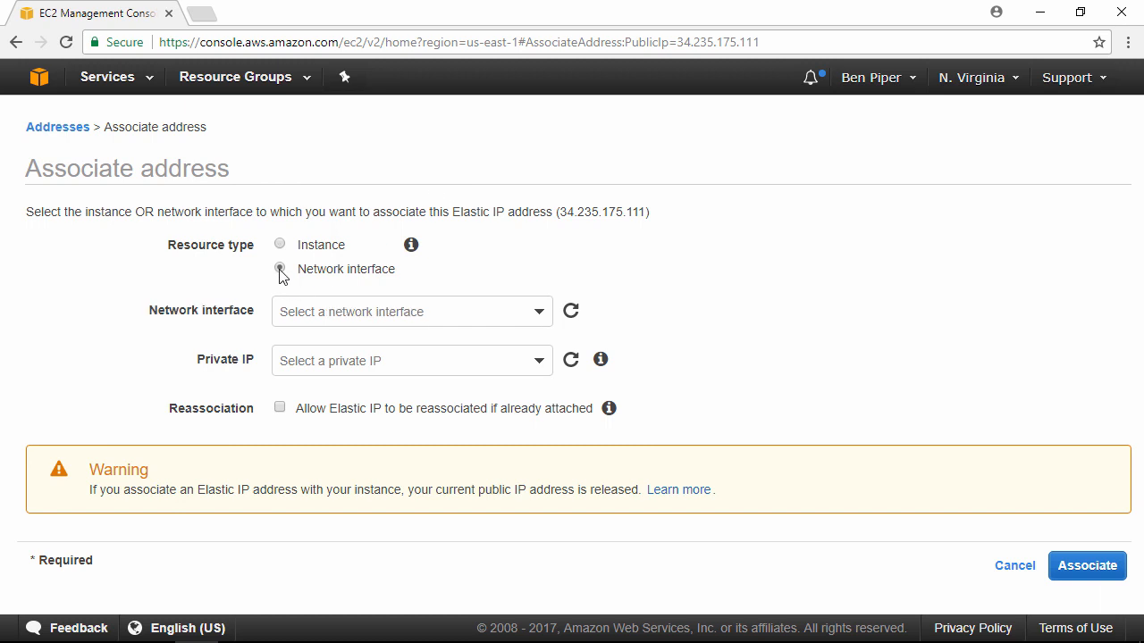
pyautogui.click(536, 314)
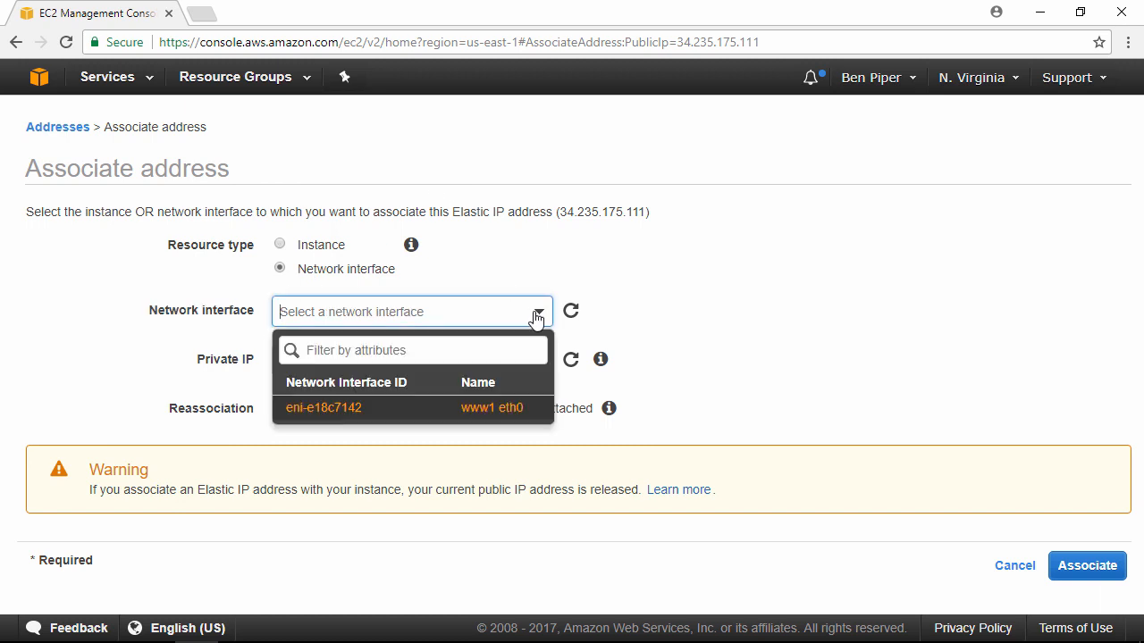
pyautogui.click(462, 407)
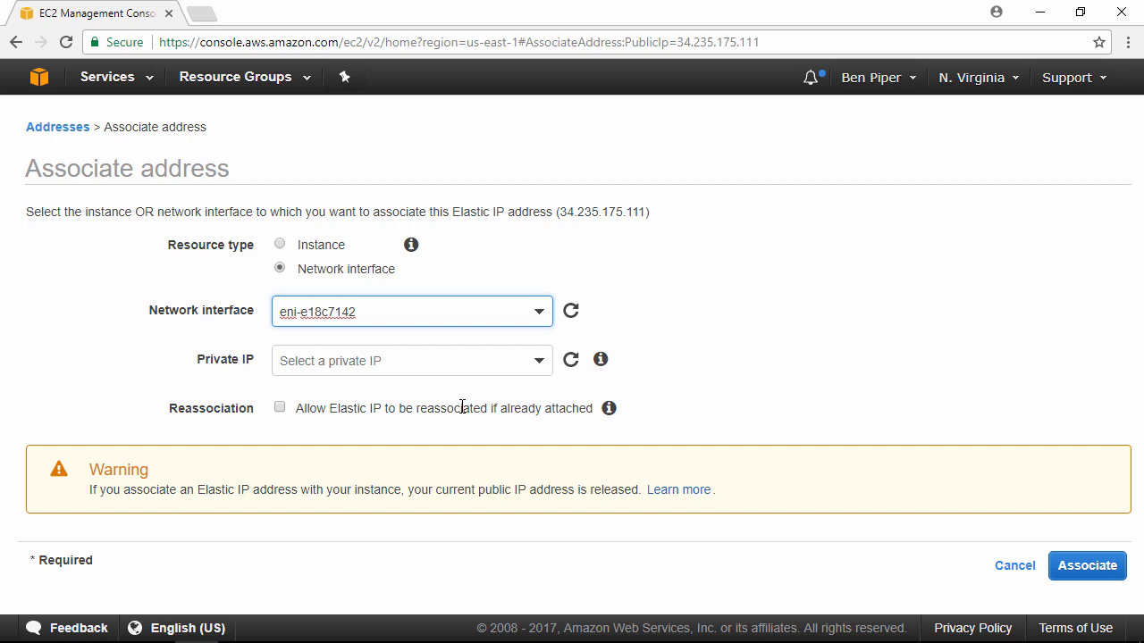
pyautogui.click(536, 365)
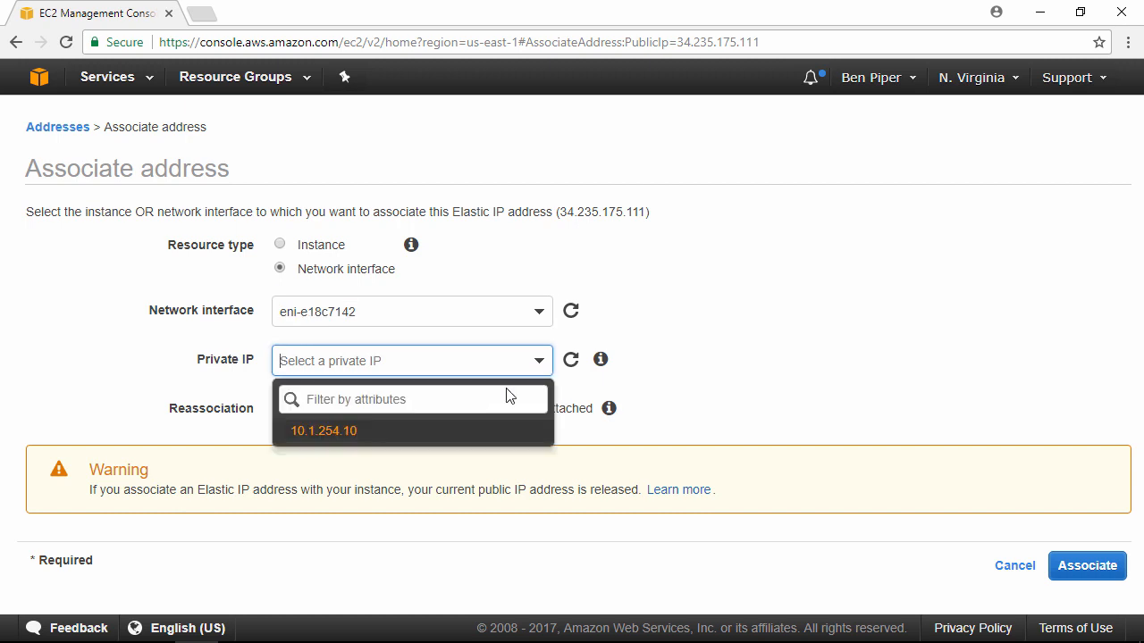
pyautogui.click(437, 443)
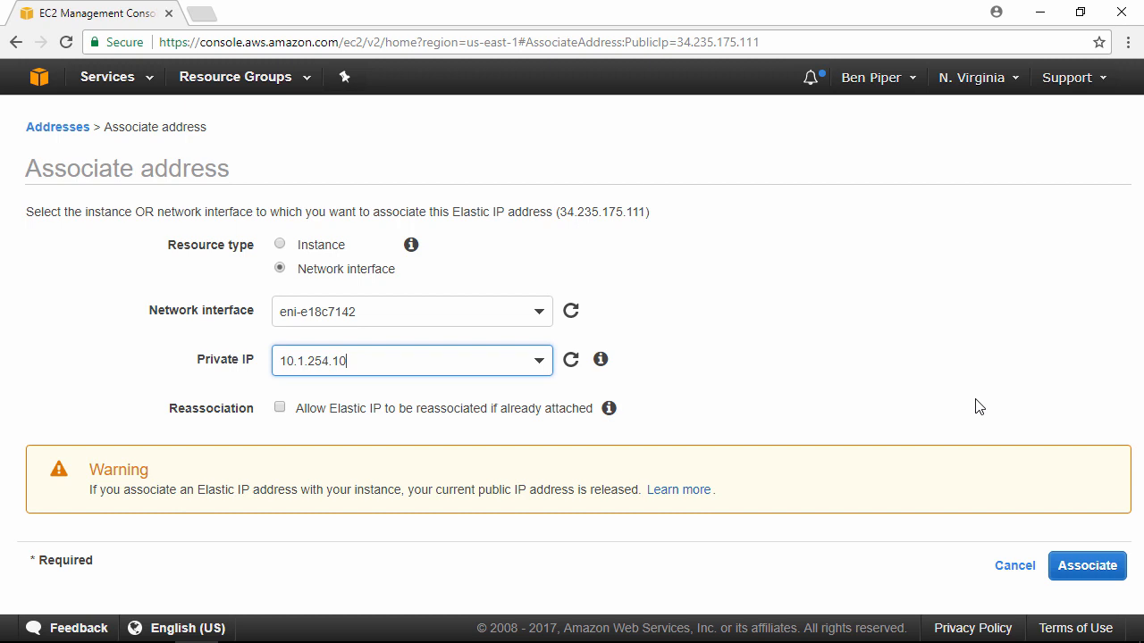
pyautogui.click(1088, 569)
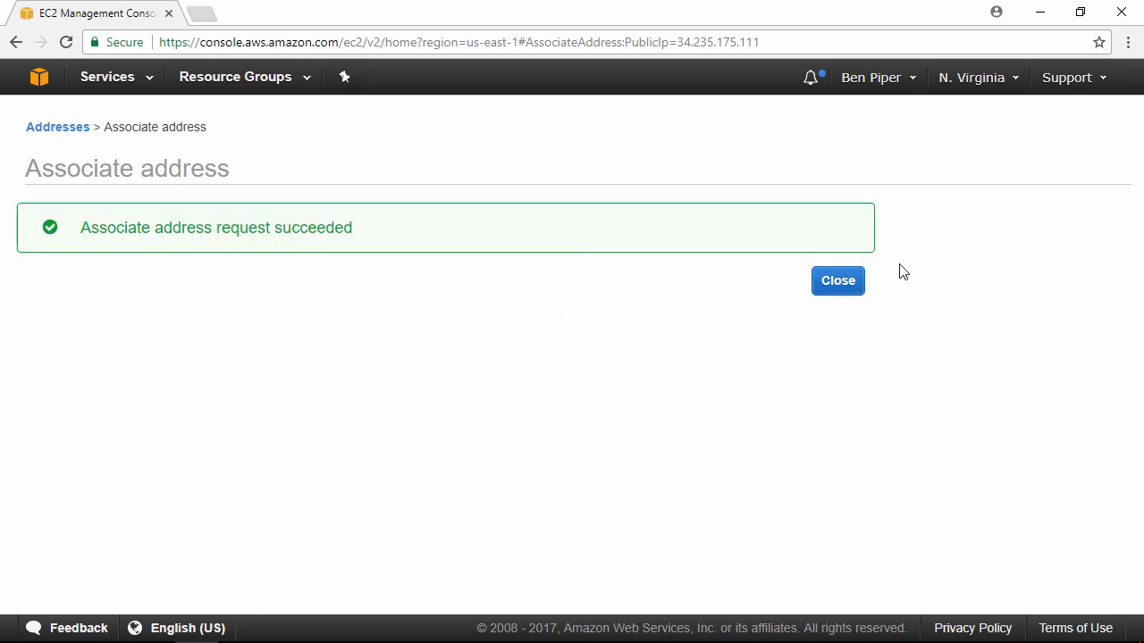
pyautogui.click(839, 281)
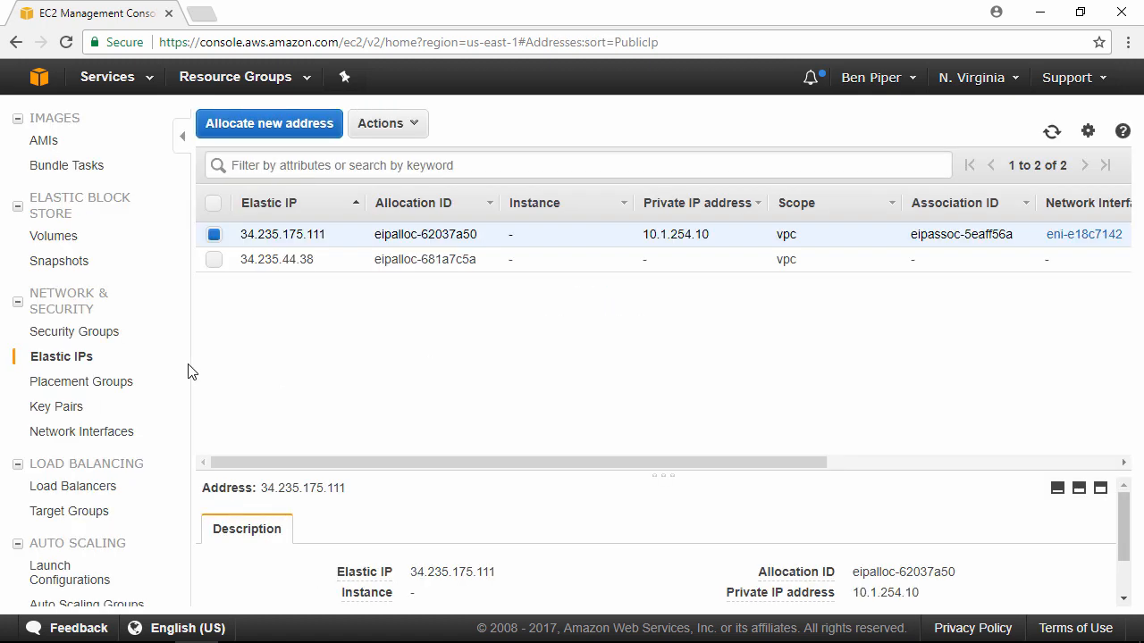
# Start launching a new EC2 instance from the community AMI ami-1cb6b467, accepting the t2.micro instance type.
pyautogui.scroll(4, 115, 350)
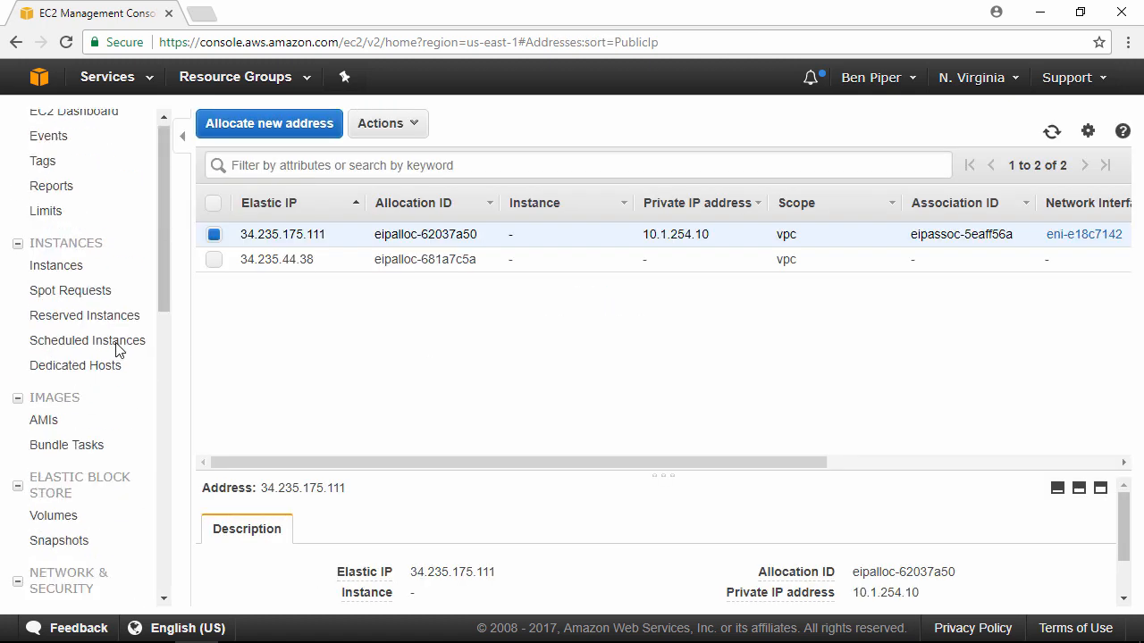
pyautogui.click(61, 276)
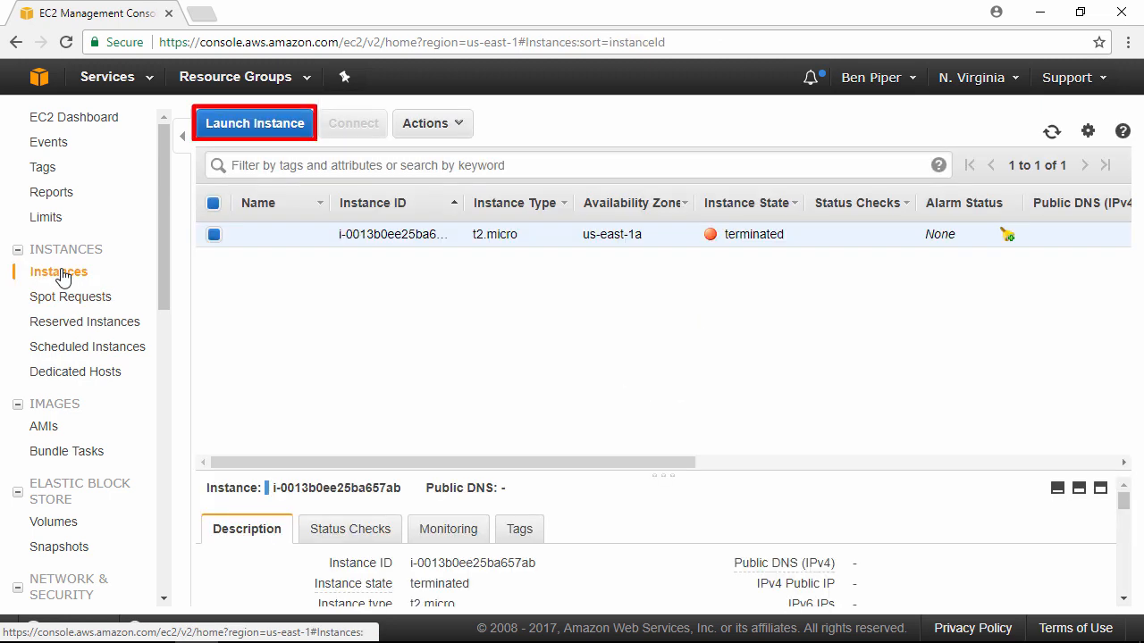
pyautogui.click(249, 138)
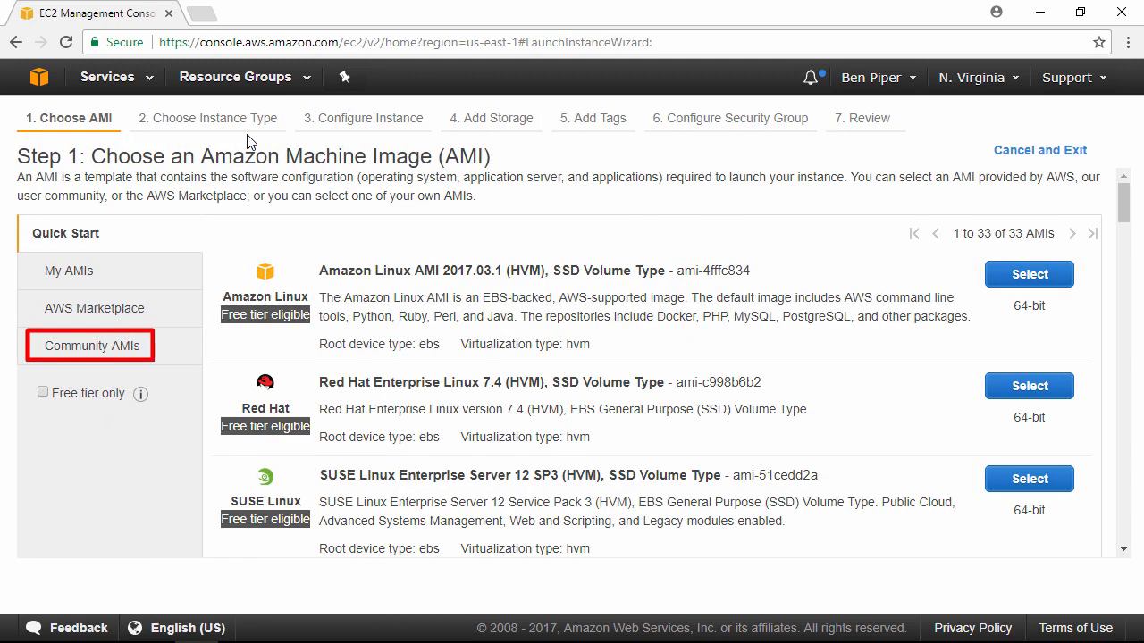
pyautogui.click(93, 349)
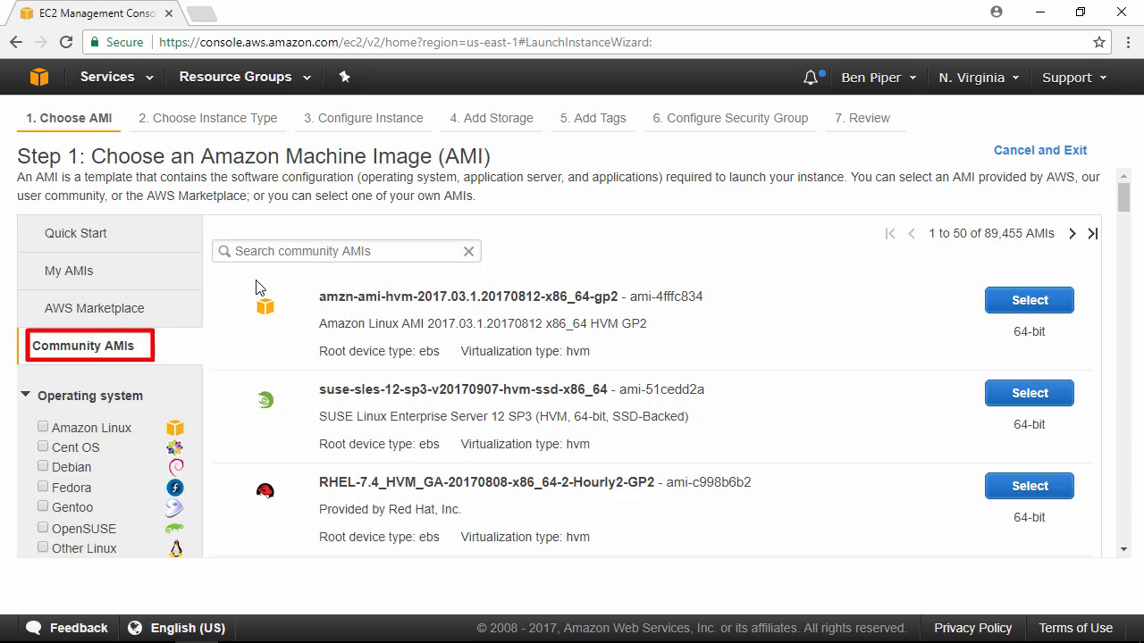
pyautogui.click(298, 253)
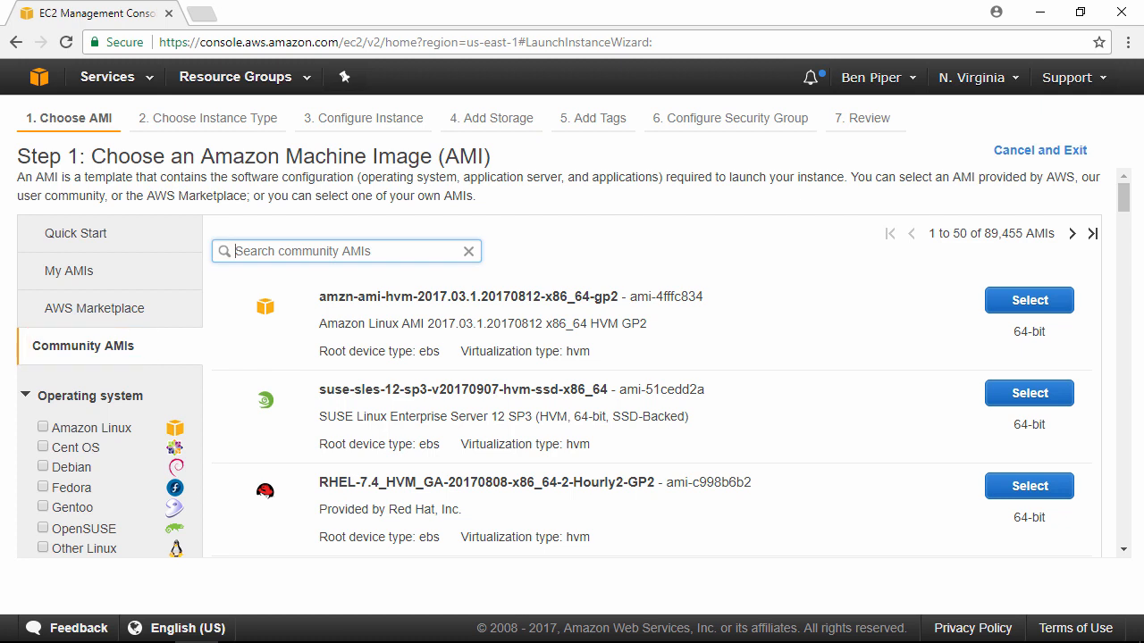
pyautogui.write('am')
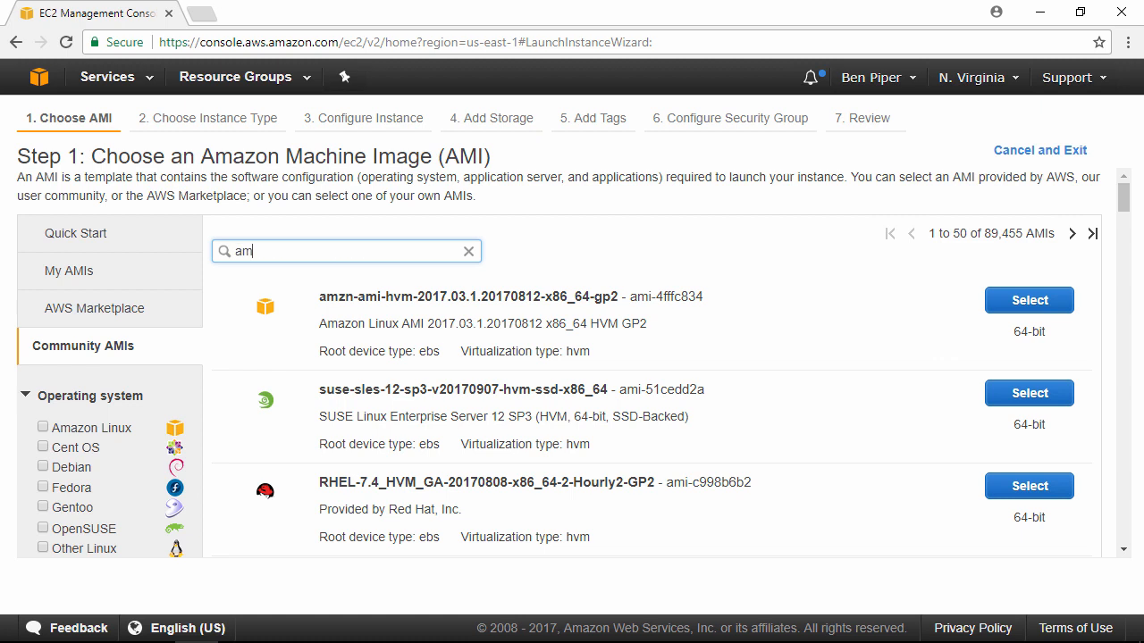
pyautogui.write('i-1cb6b467')
pyautogui.press('Return')
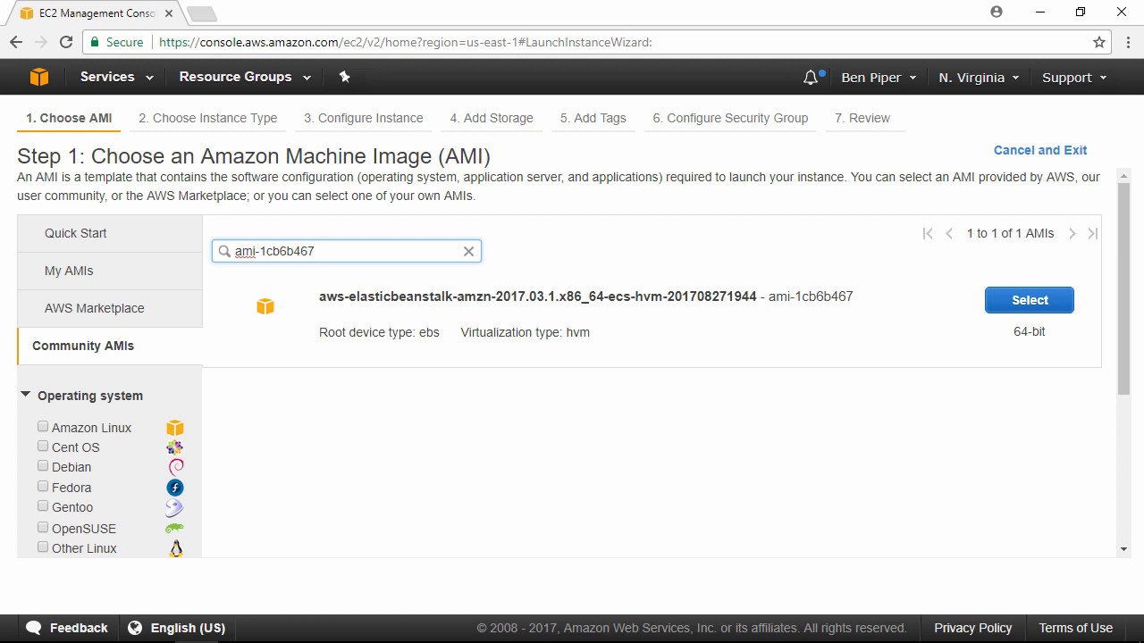
pyautogui.click(1035, 304)
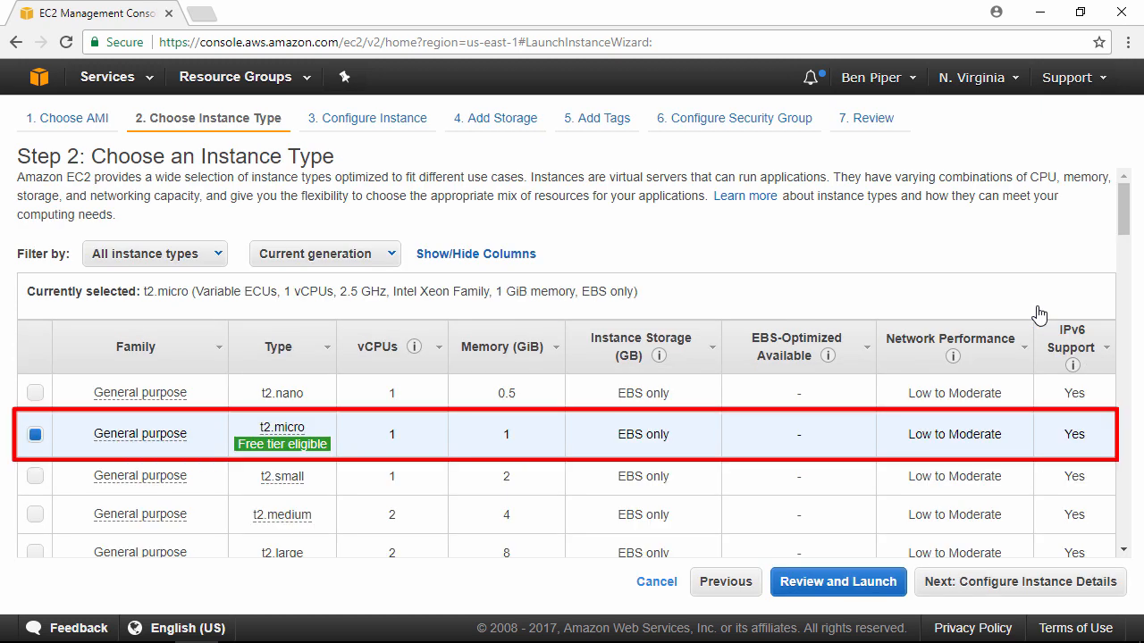
pyautogui.click(1099, 588)
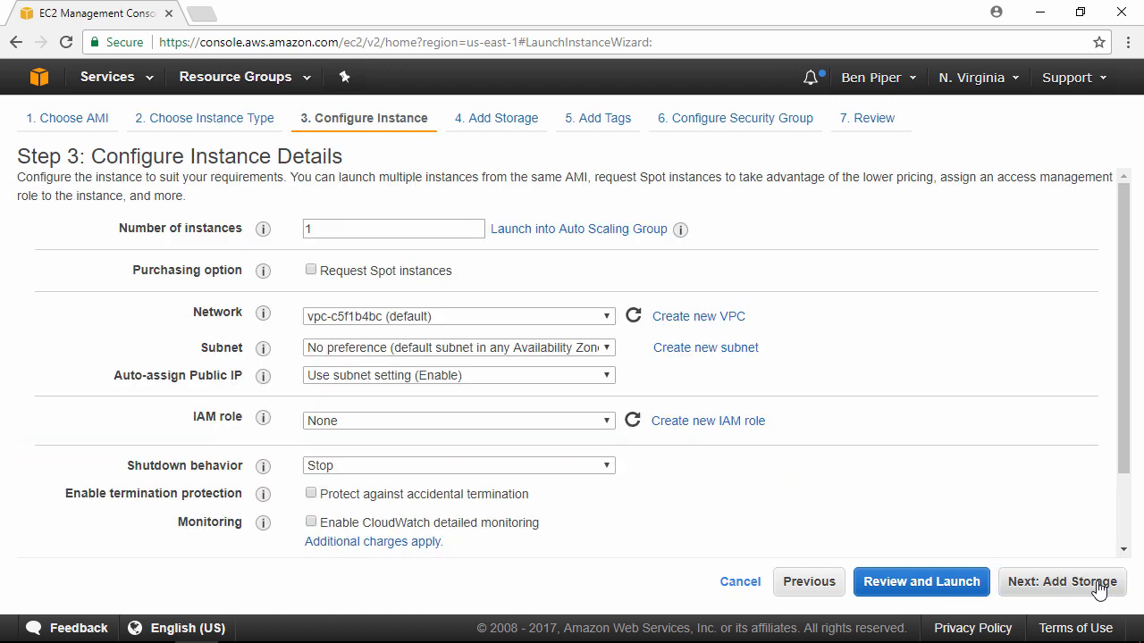
# Place the instance in the web-vpc network, assign the existing www1 eth0 interface as its eth0 device, and proceed to storage.
pyautogui.click(592, 319)
pyautogui.click(582, 332)
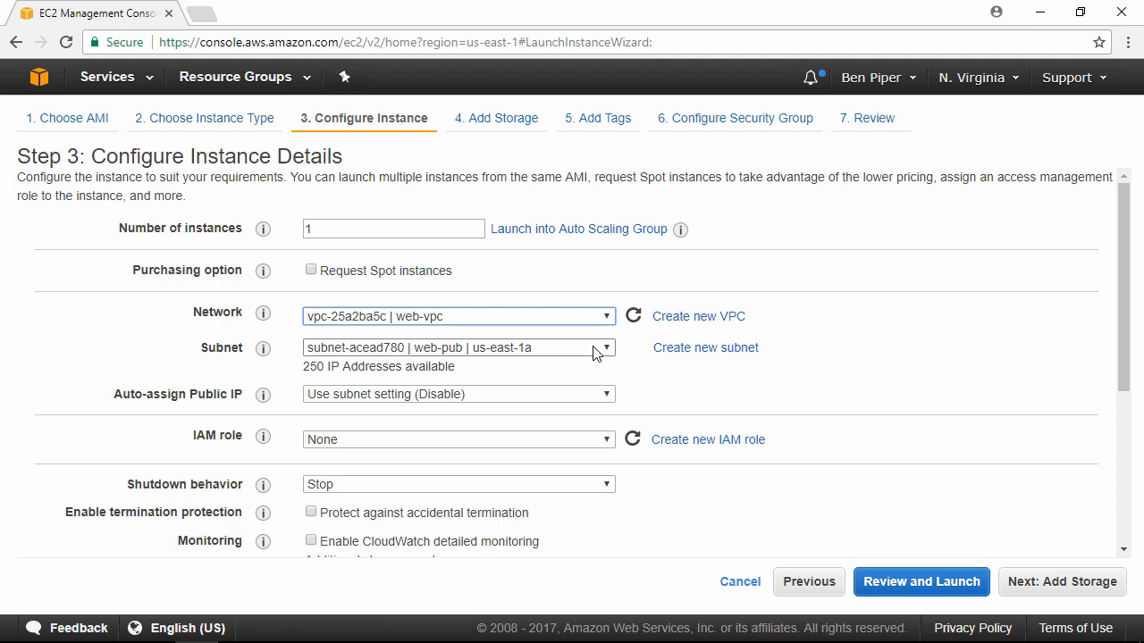
pyautogui.scroll(-3, 879, 319)
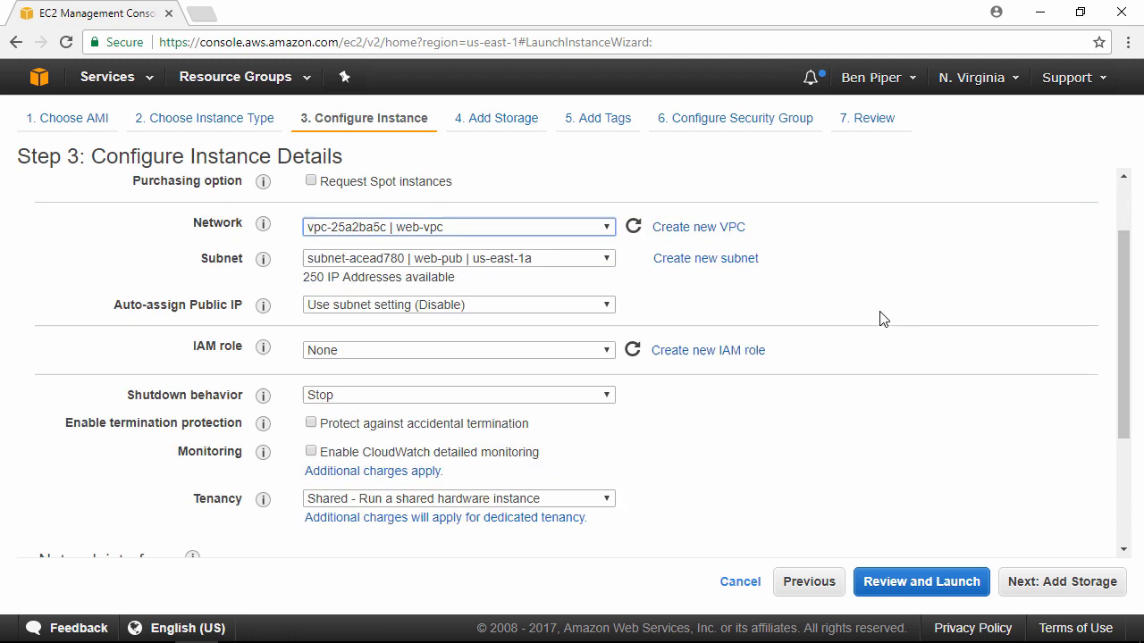
pyautogui.scroll(-1, 878, 319)
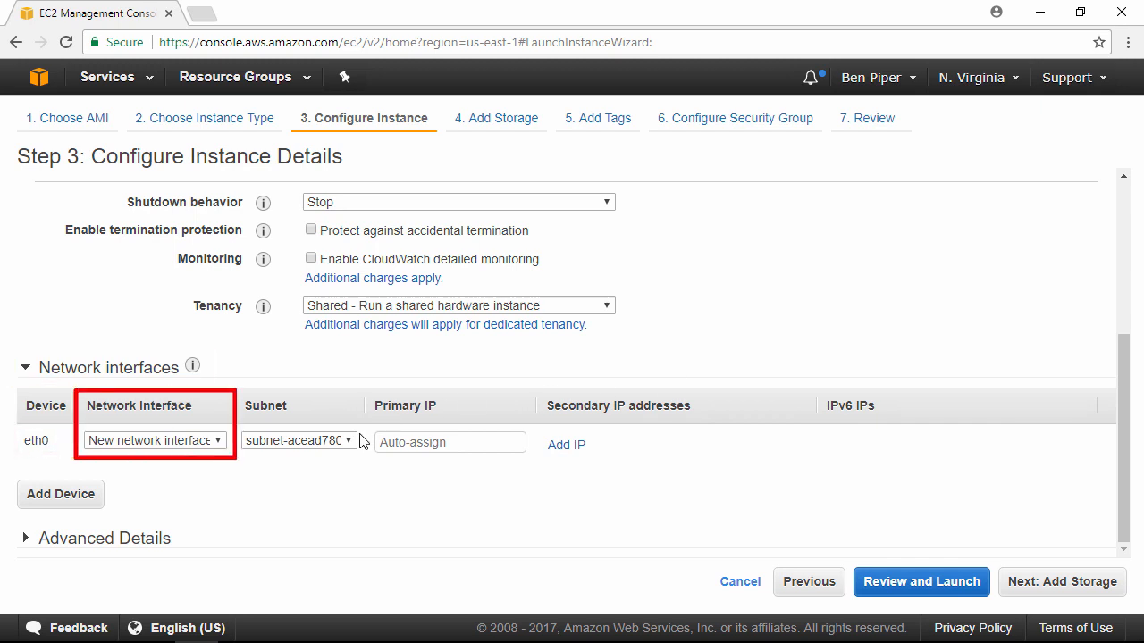
pyautogui.click(205, 447)
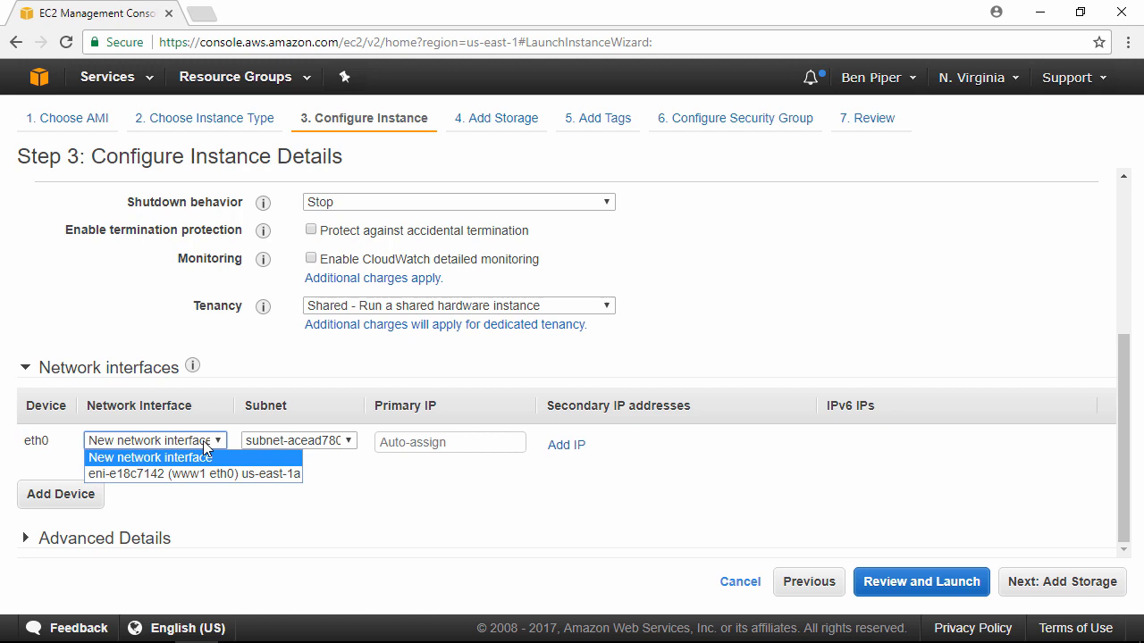
pyautogui.click(207, 471)
pyautogui.scroll(-1, 978, 290)
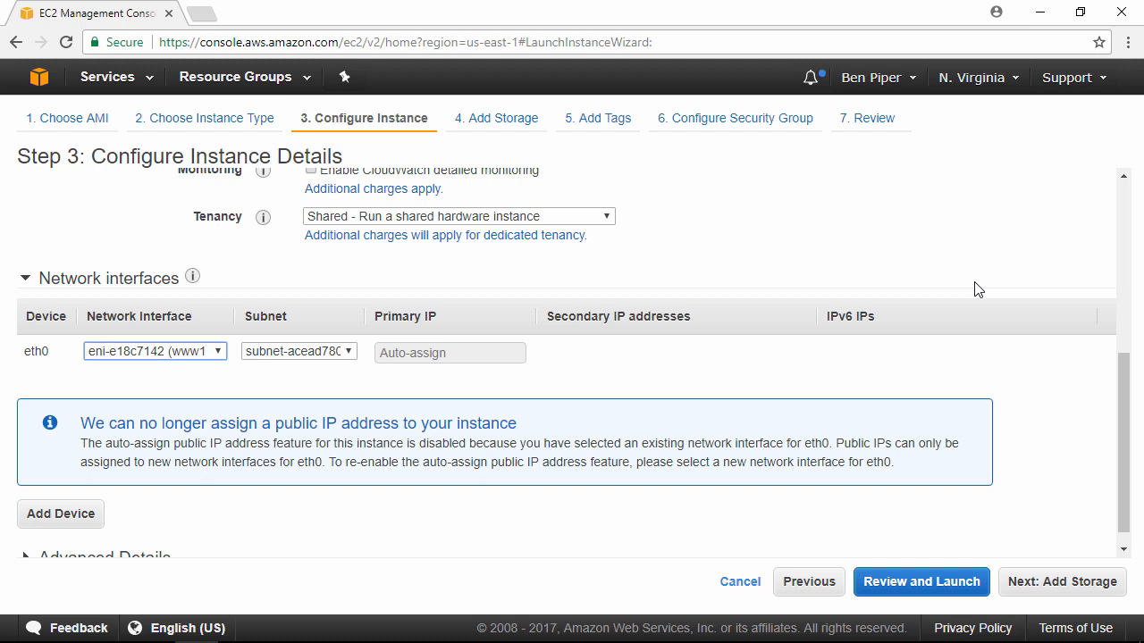
pyautogui.click(1063, 582)
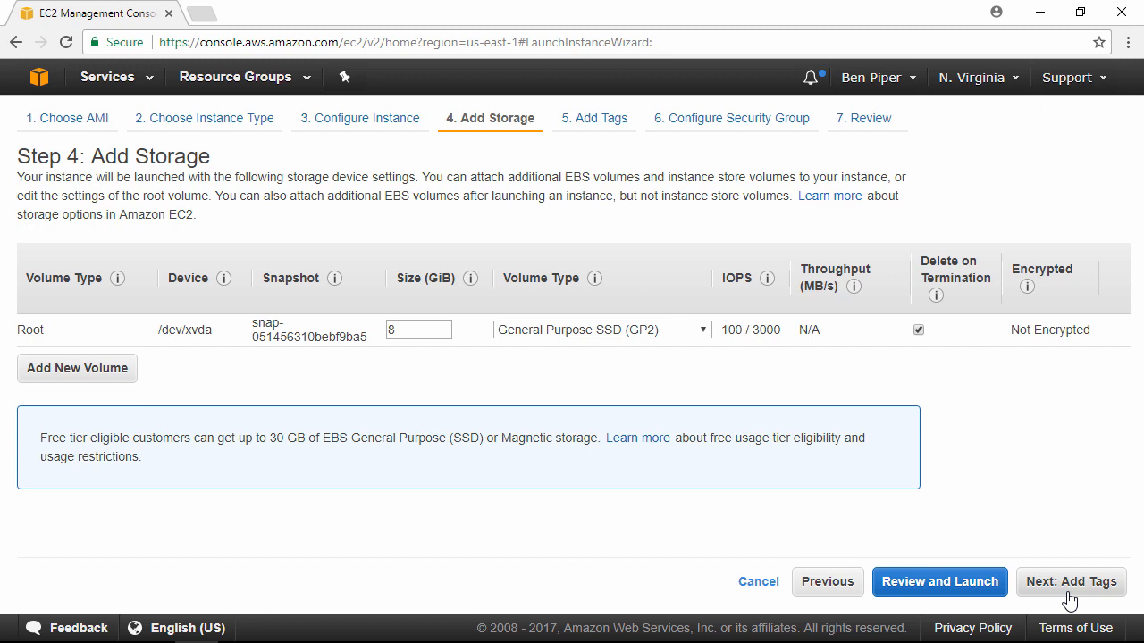
# Accept the default storage, add a tag with key Name and value www1, and proceed to the security group settings.
pyautogui.click(1068, 583)
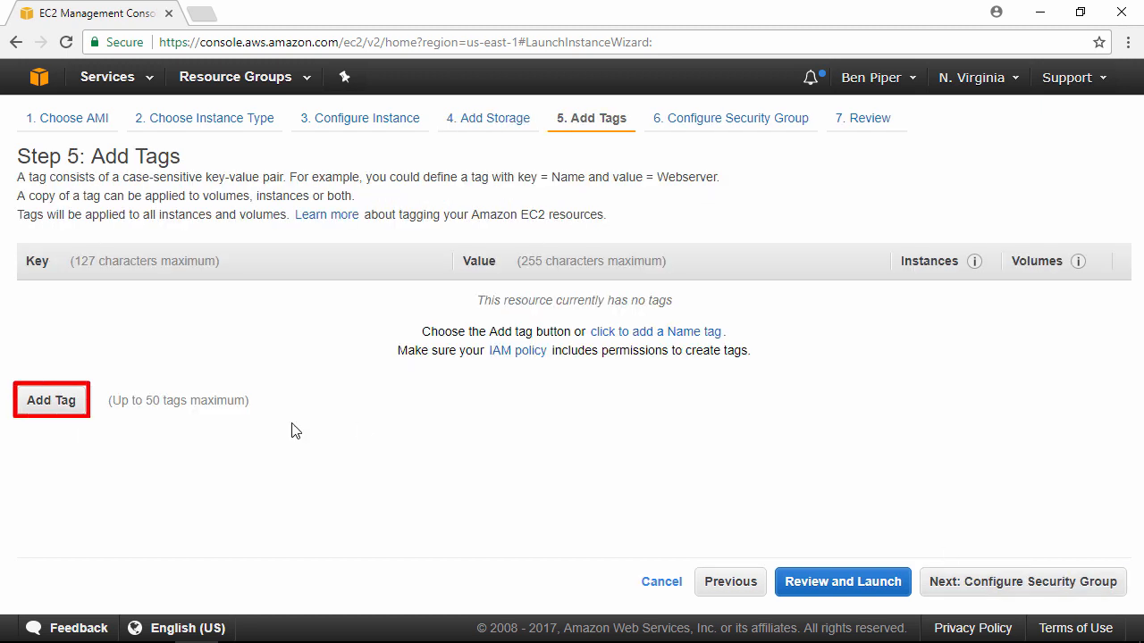
pyautogui.click(30, 400)
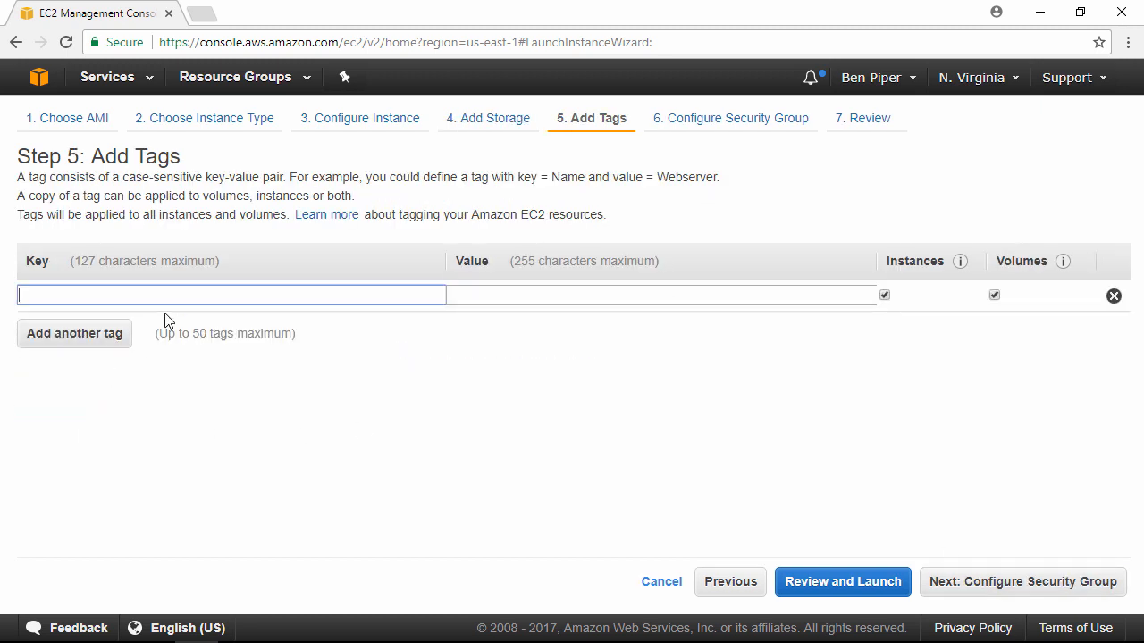
pyautogui.write('Name')
pyautogui.press('Tab')
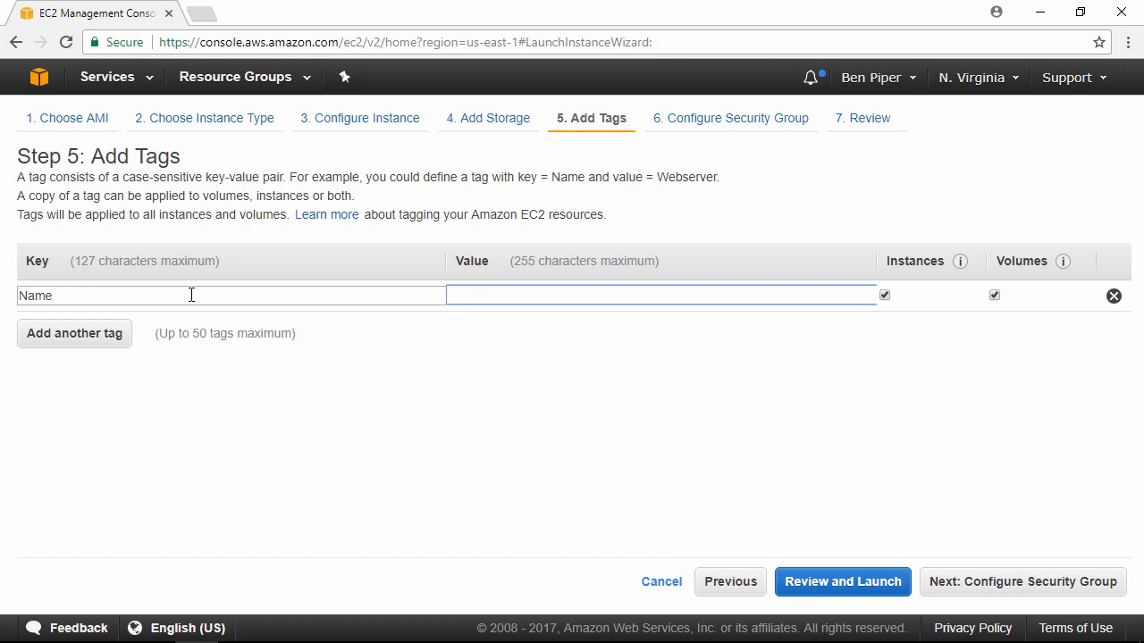
pyautogui.write('www1')
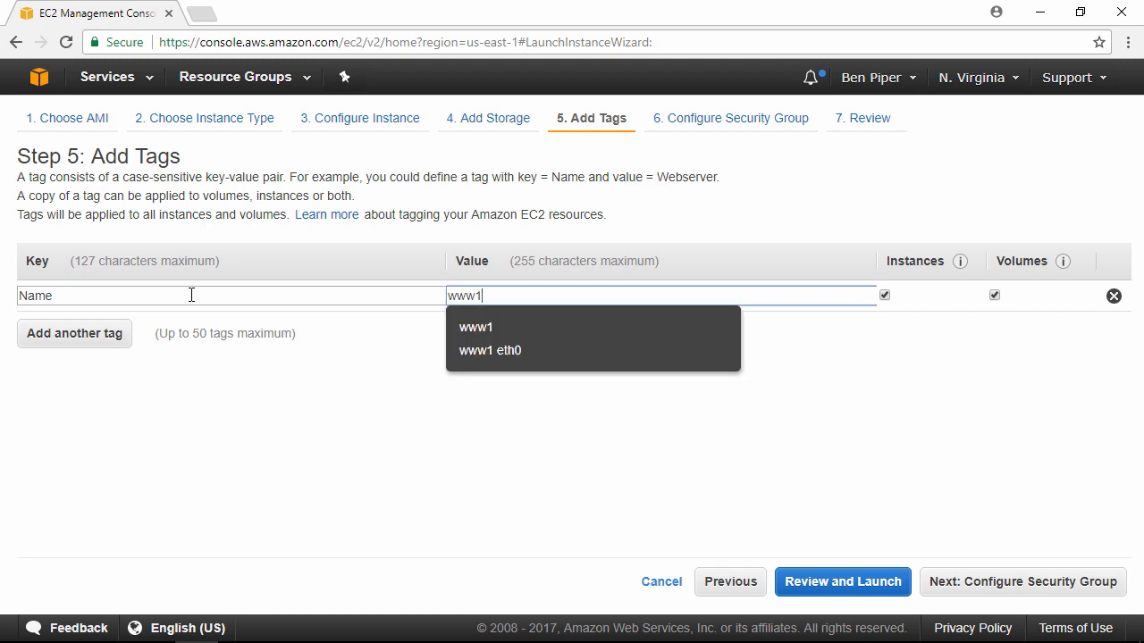
pyautogui.click(1105, 592)
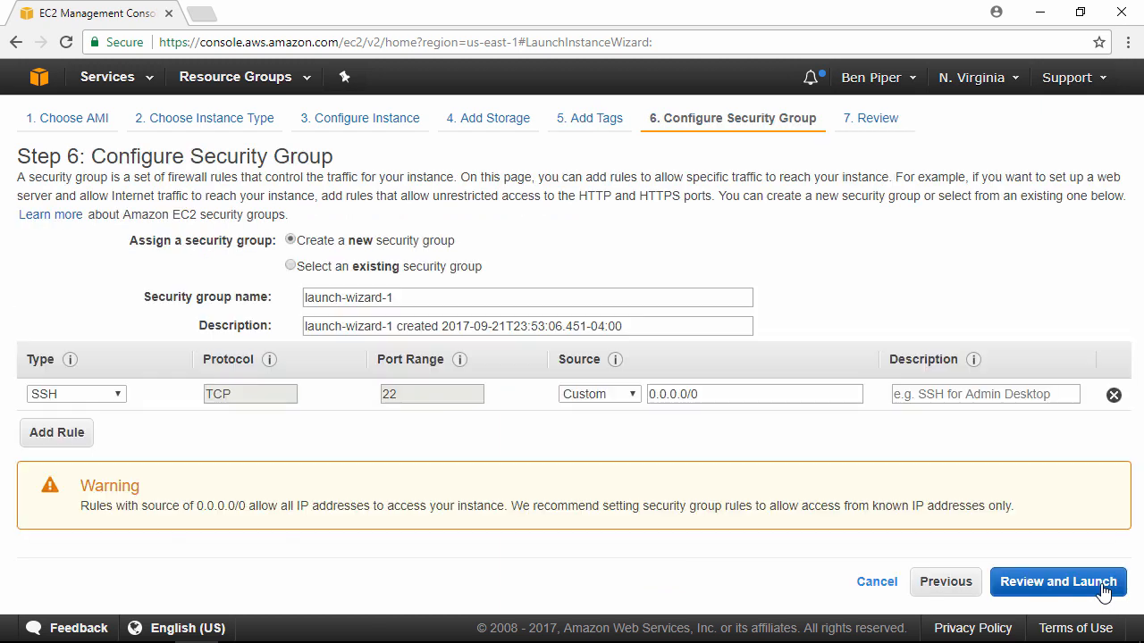
# Assign the existing web-pub-sg security group to the instance and proceed to the launch review.
pyautogui.click(290, 266)
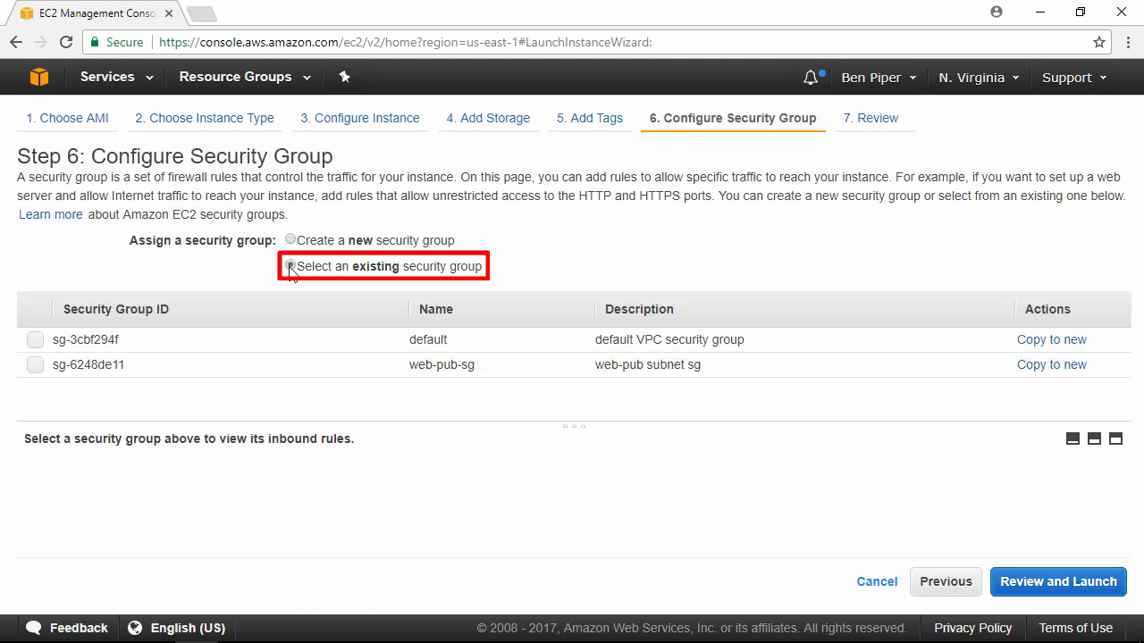
pyautogui.click(35, 366)
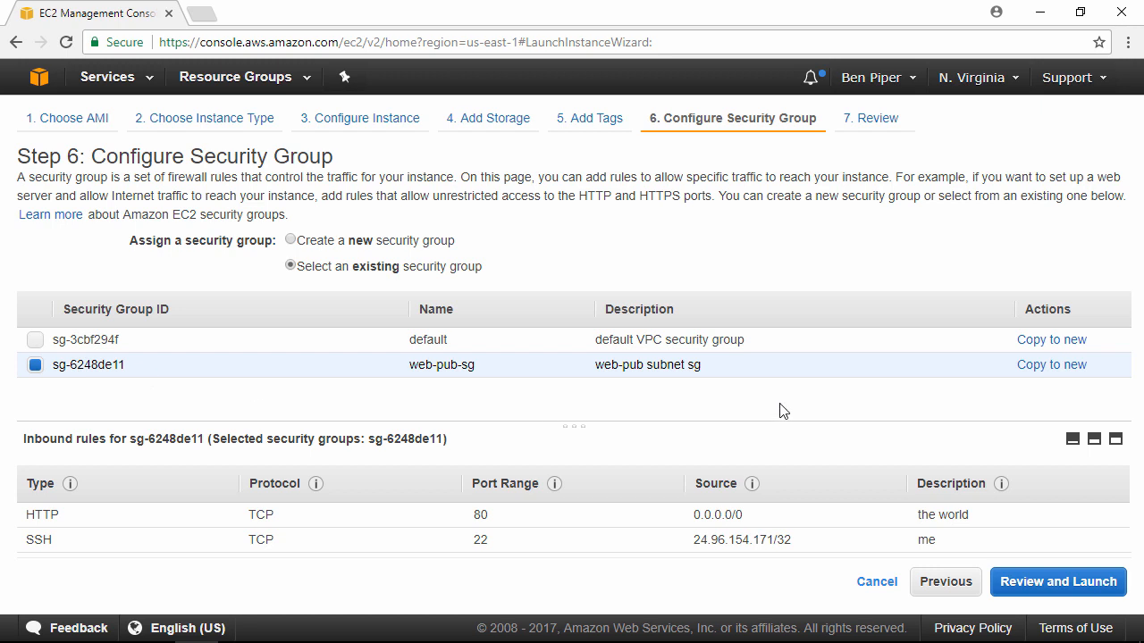
pyautogui.click(1082, 582)
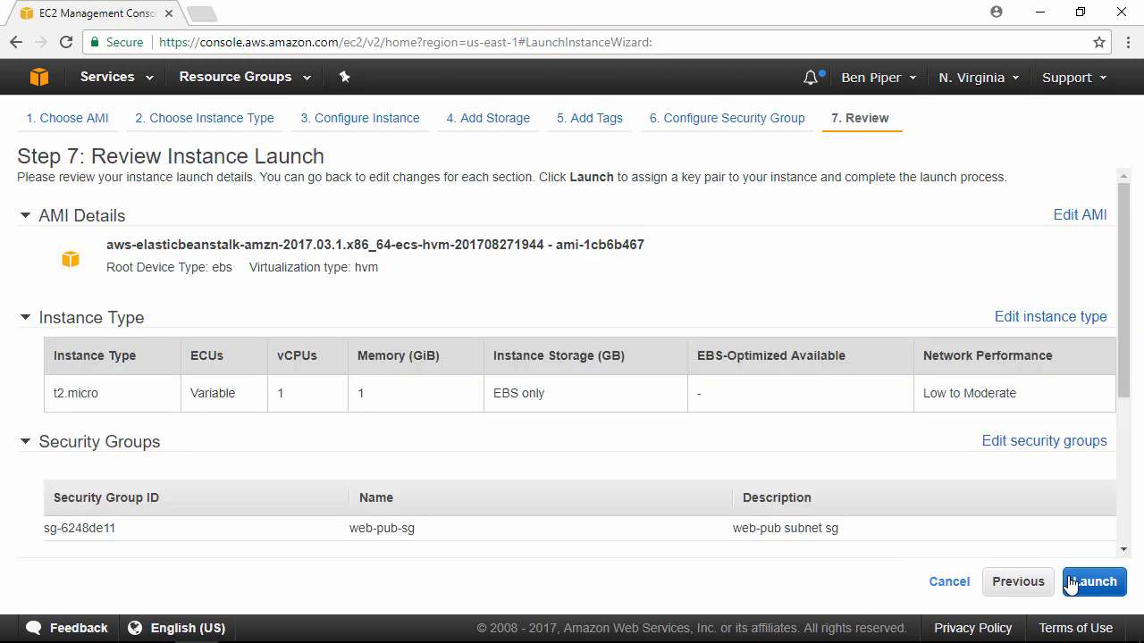
# Review the instance settings and launch it with the existing key pair ccnetkeypair, acknowledging access to the private key file.
pyautogui.scroll(-2, 838, 338)
pyautogui.scroll(-1, 842, 344)
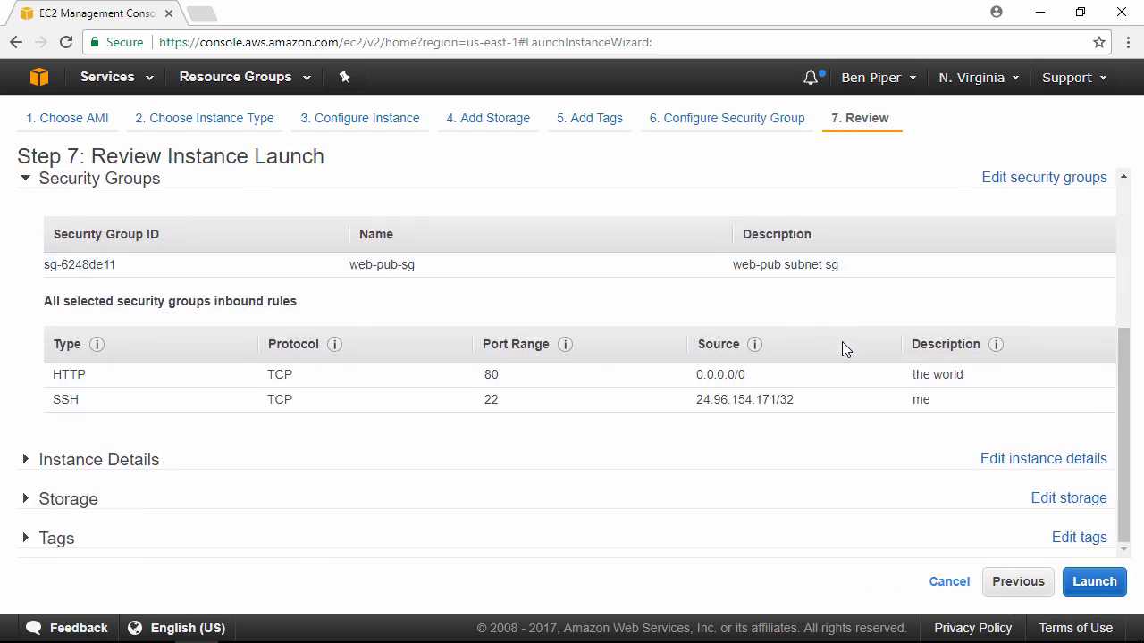
pyautogui.click(1096, 582)
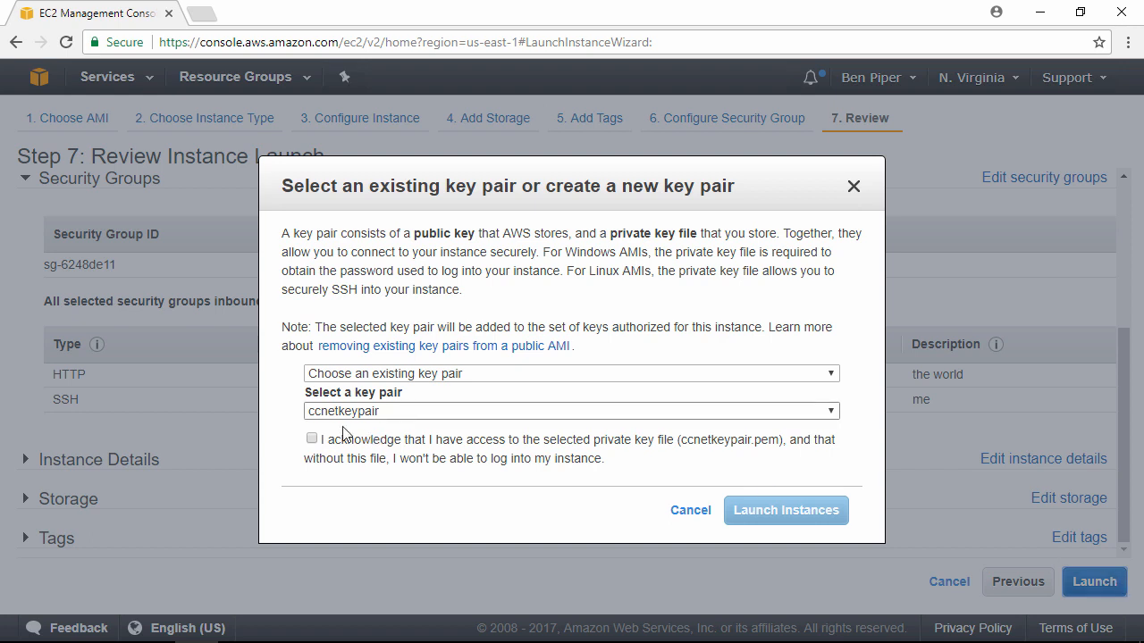
pyautogui.click(312, 440)
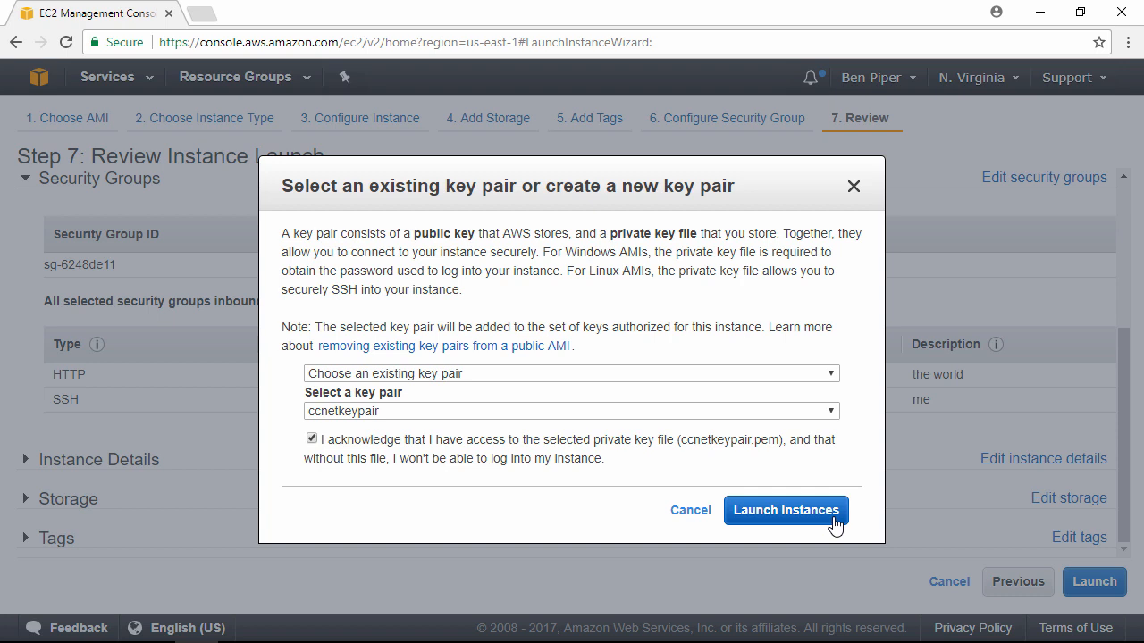
pyautogui.click(834, 519)
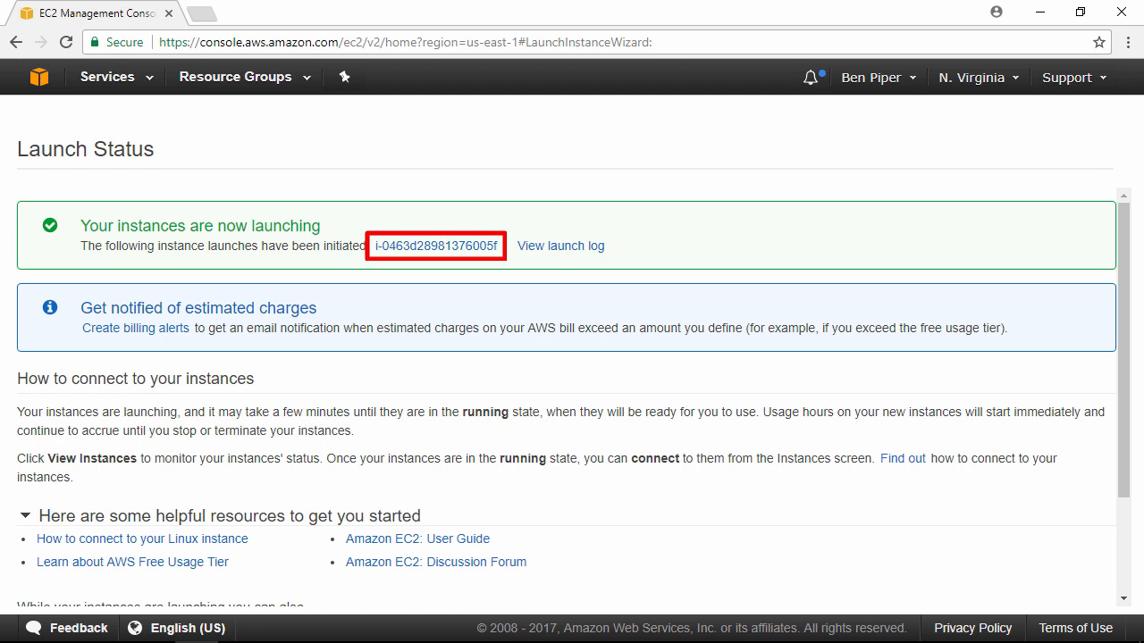
# Open the newly launched www1 instance from the launch status and copy its IPv4 public IP.
pyautogui.click(446, 251)
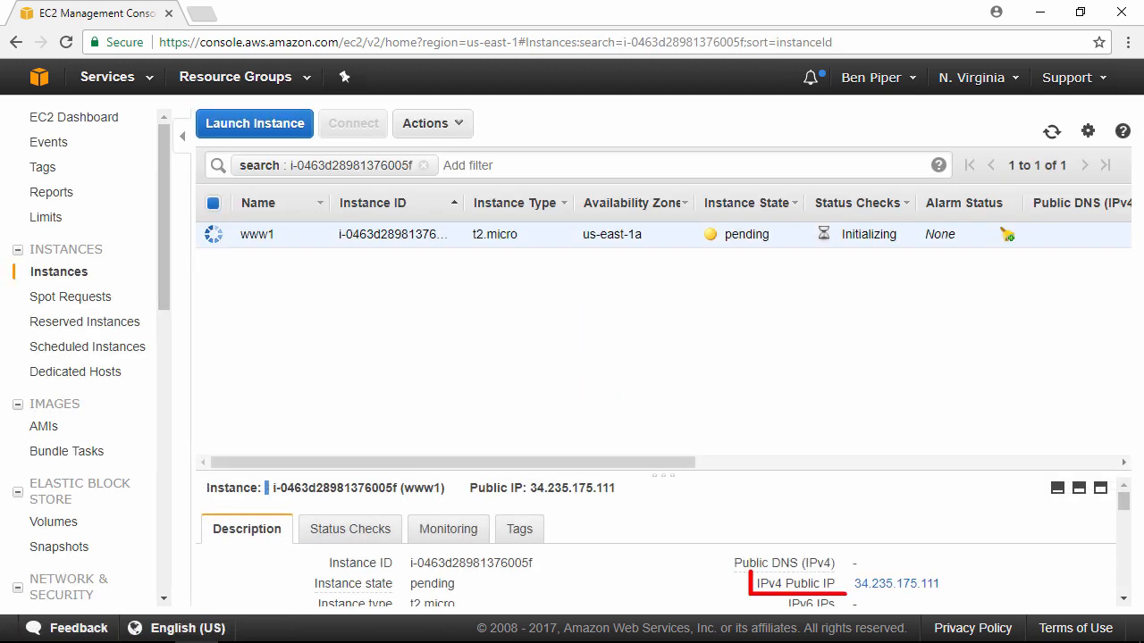
pyautogui.moveTo(941, 585); pyautogui.dragTo(852, 597)
pyautogui.hotkey('ctrl', 'c')
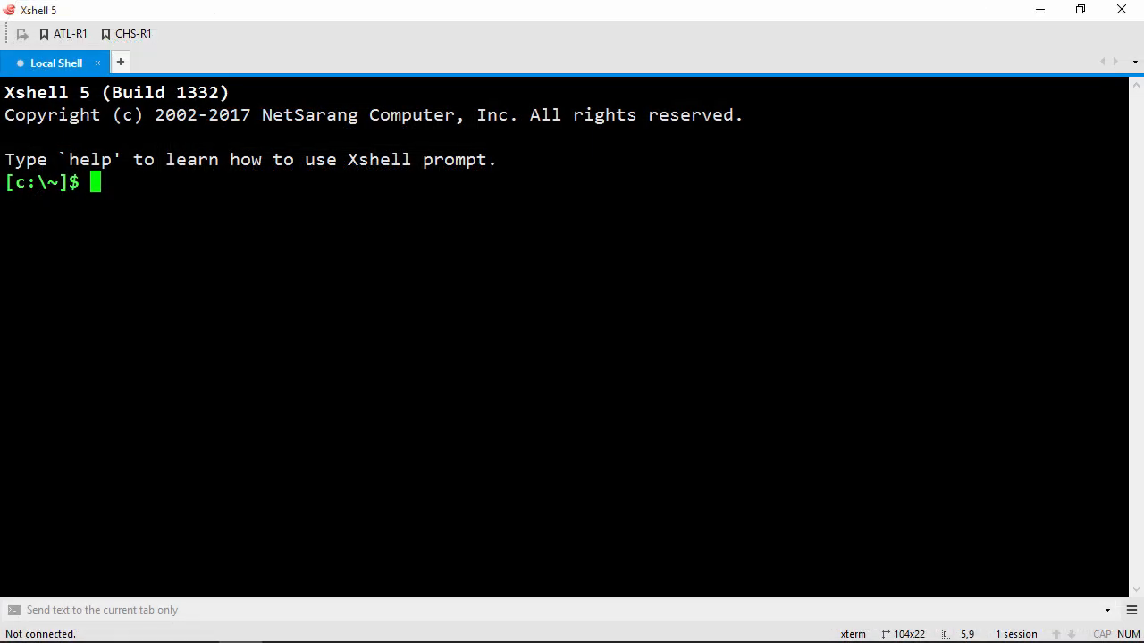
pyautogui.write('ssh ec2')
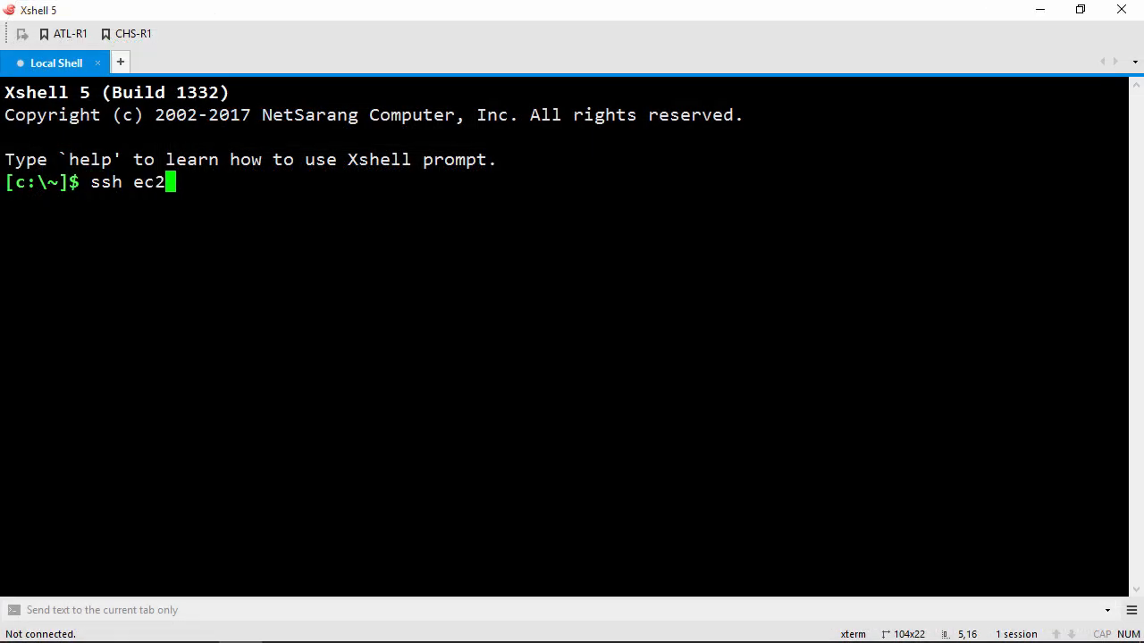
pyautogui.write('-user@')
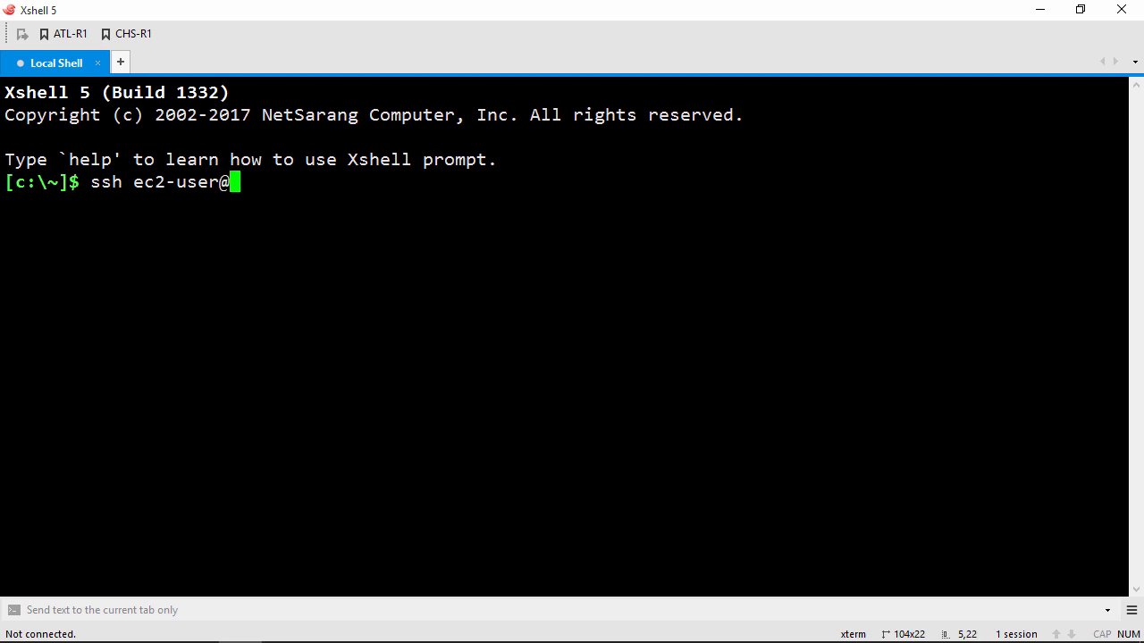
pyautogui.press('shift+Insert')
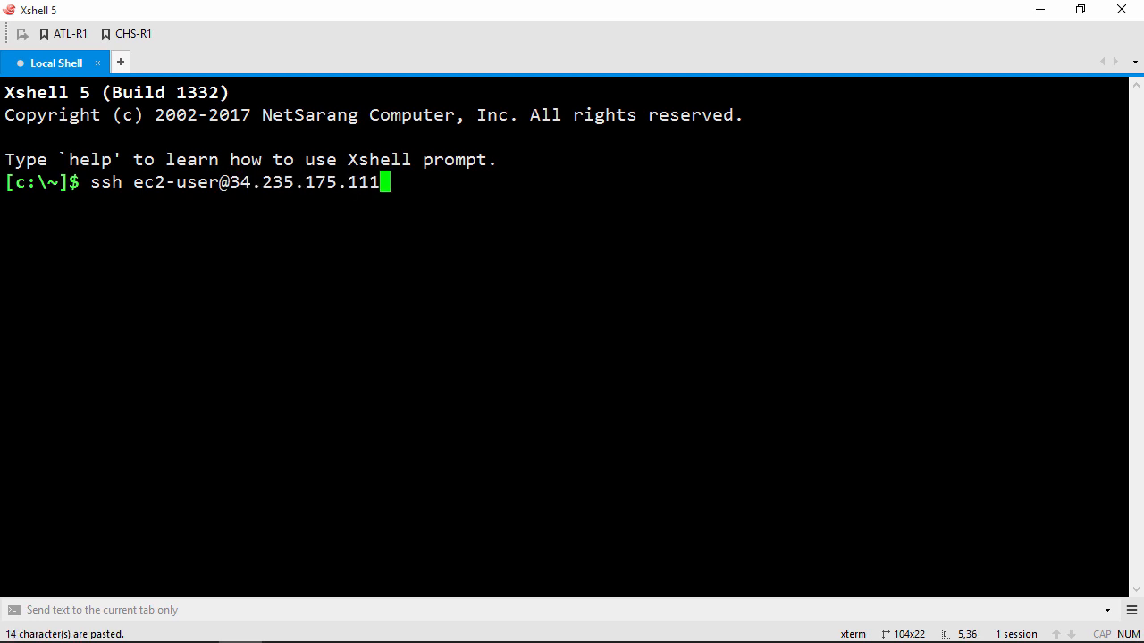
pyautogui.press('Return')
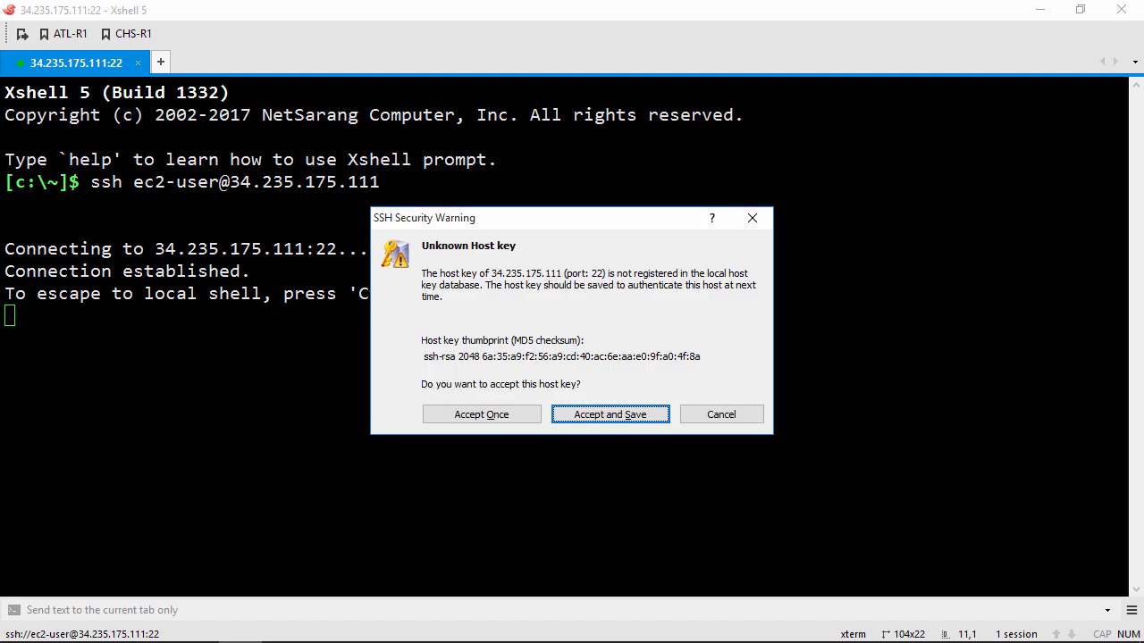
pyautogui.press('Return')
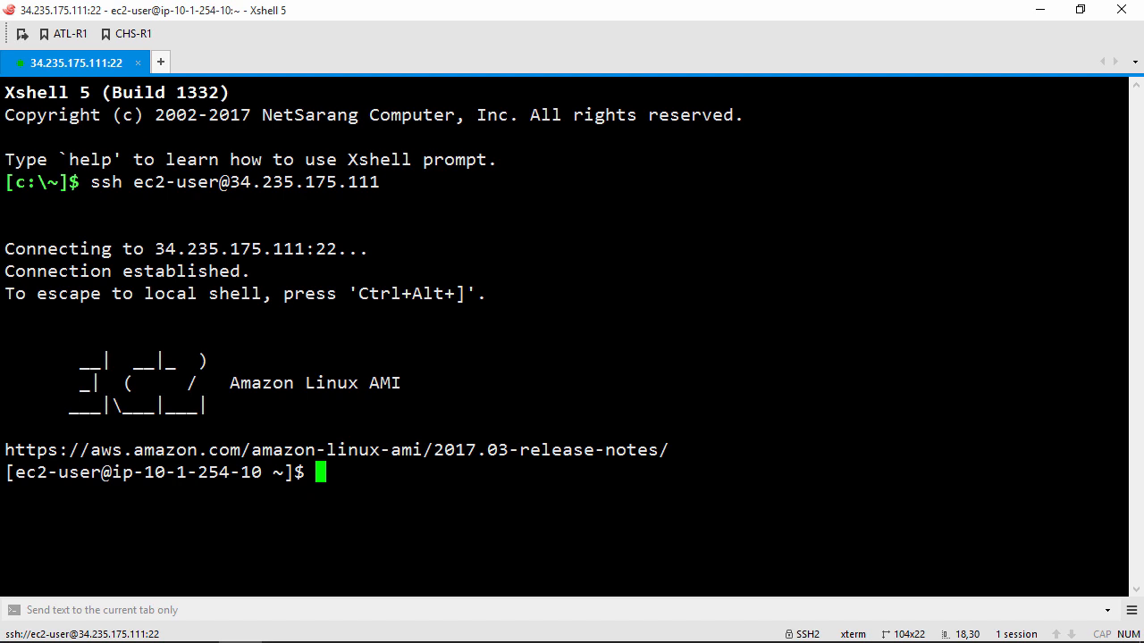
# Test connectivity from the instance to 10.1.254.1 with ping, stopping it after a few replies.
pyautogui.write('pin')
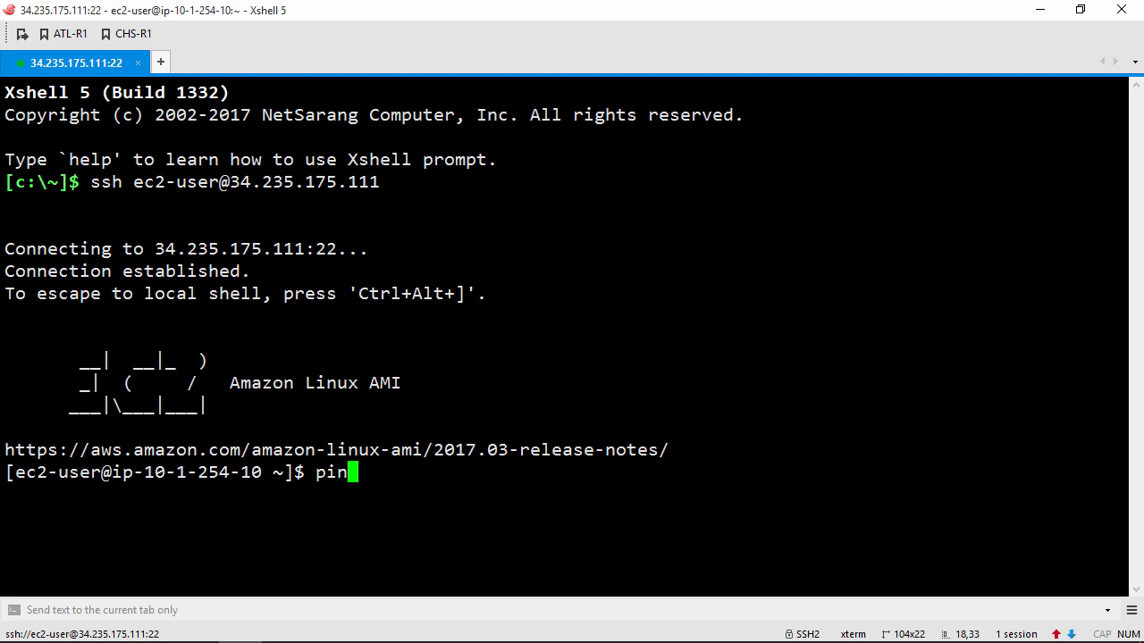
pyautogui.write('g 10.1.254.1')
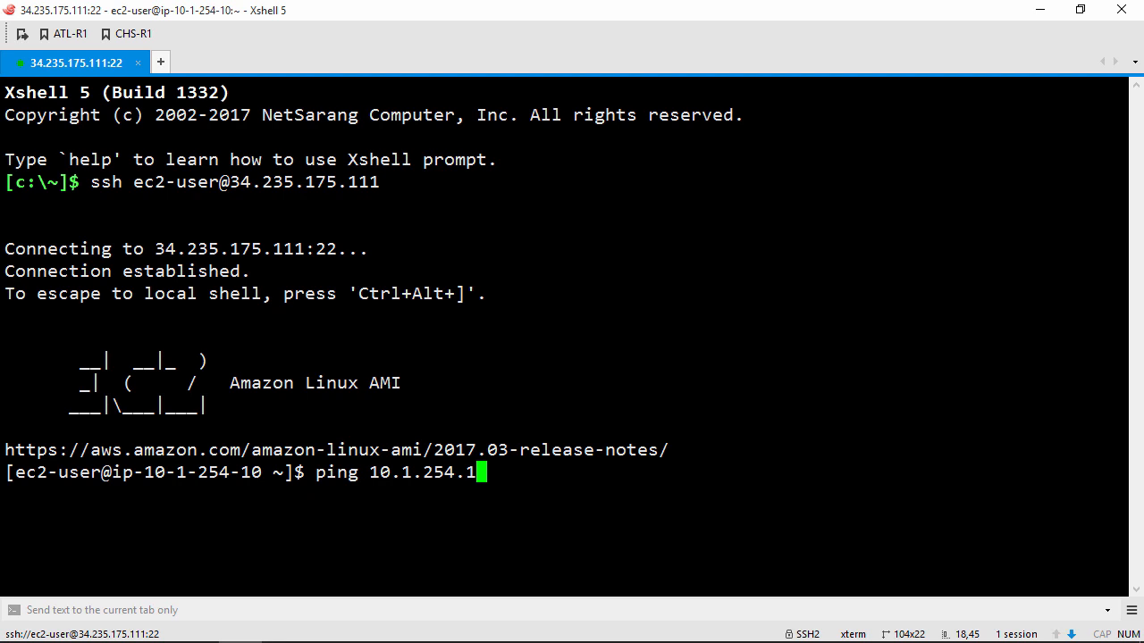
pyautogui.press('Return')
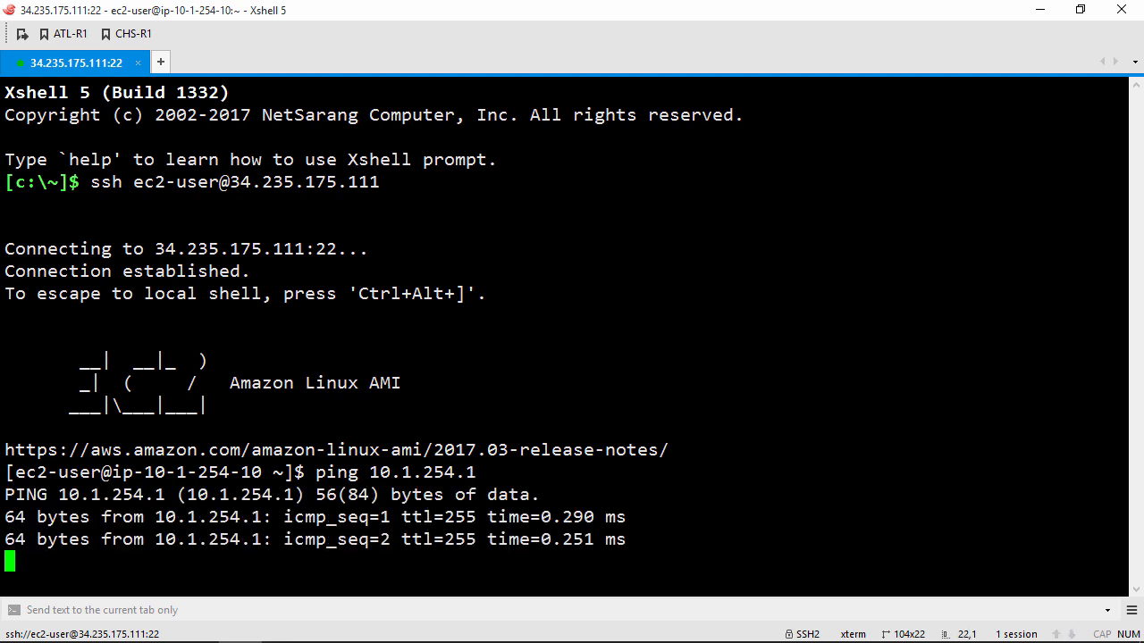
pyautogui.hotkey('ctrl', 'c')
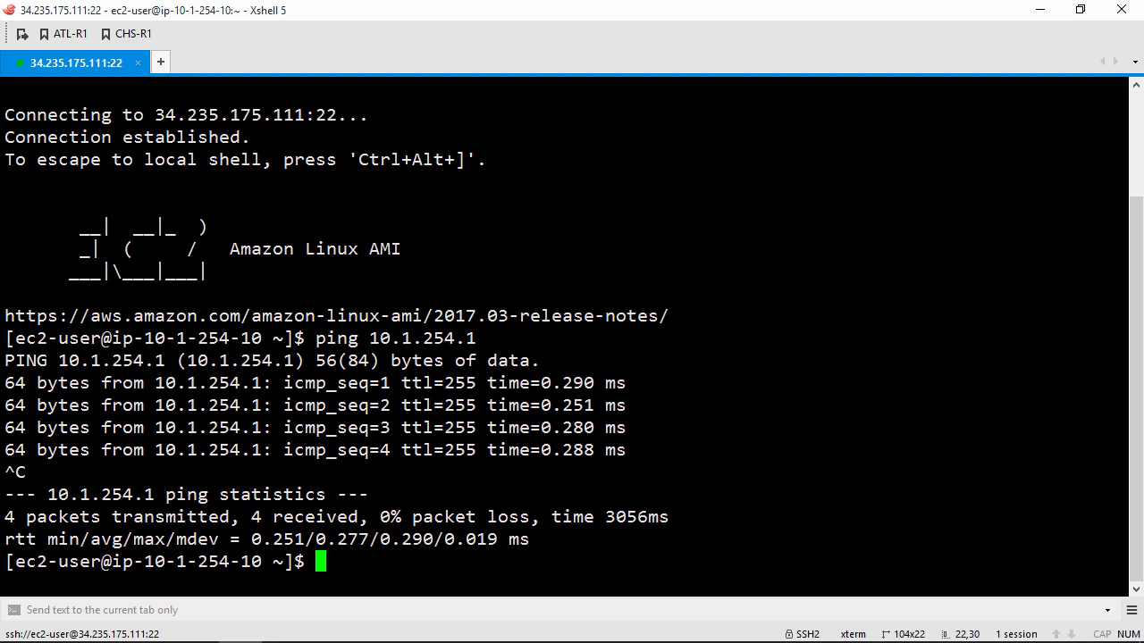
# Test internet connectivity from the instance by pinging 8.8.8.8, stopping it after a few replies.
pyautogui.write('ping ')
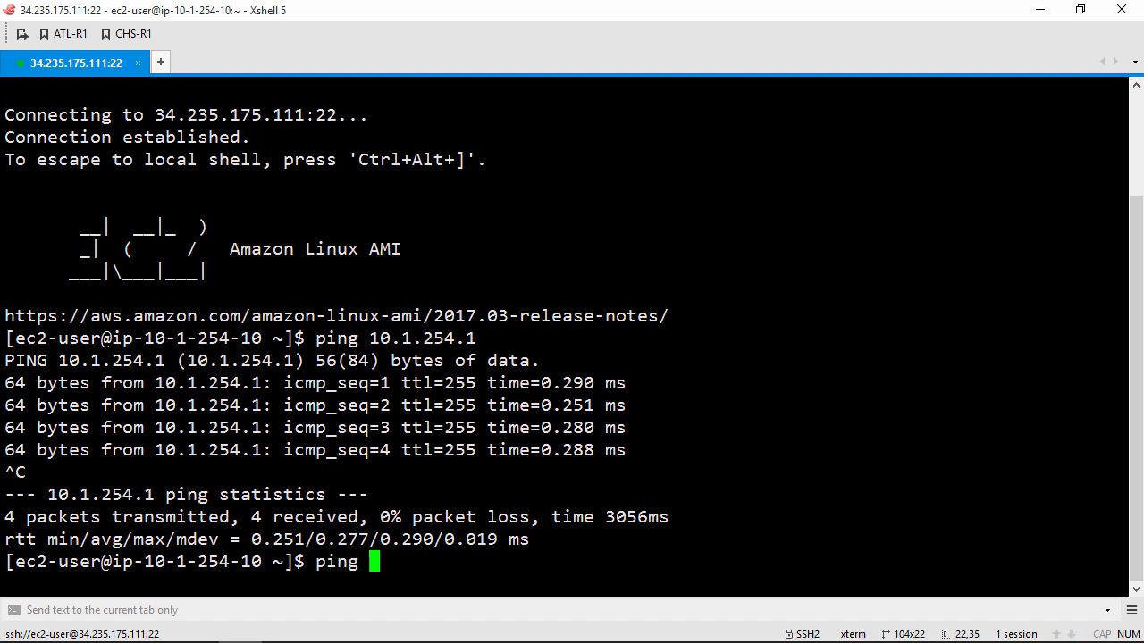
pyautogui.write('8.8.8.8')
pyautogui.press('Return')
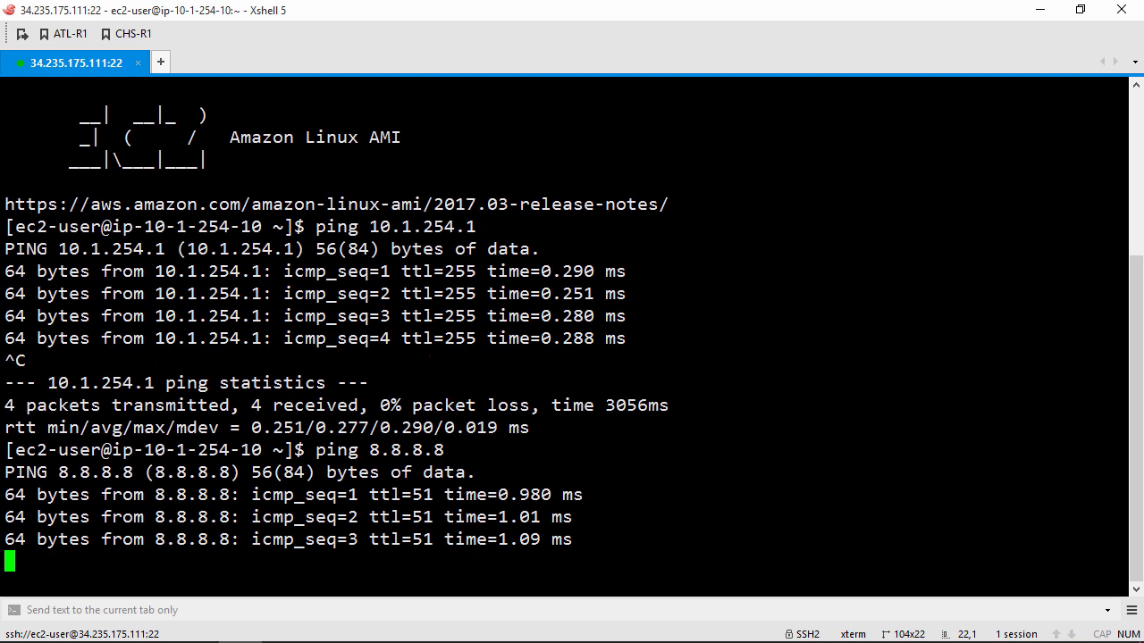
pyautogui.hotkey('ctrl', 'c')
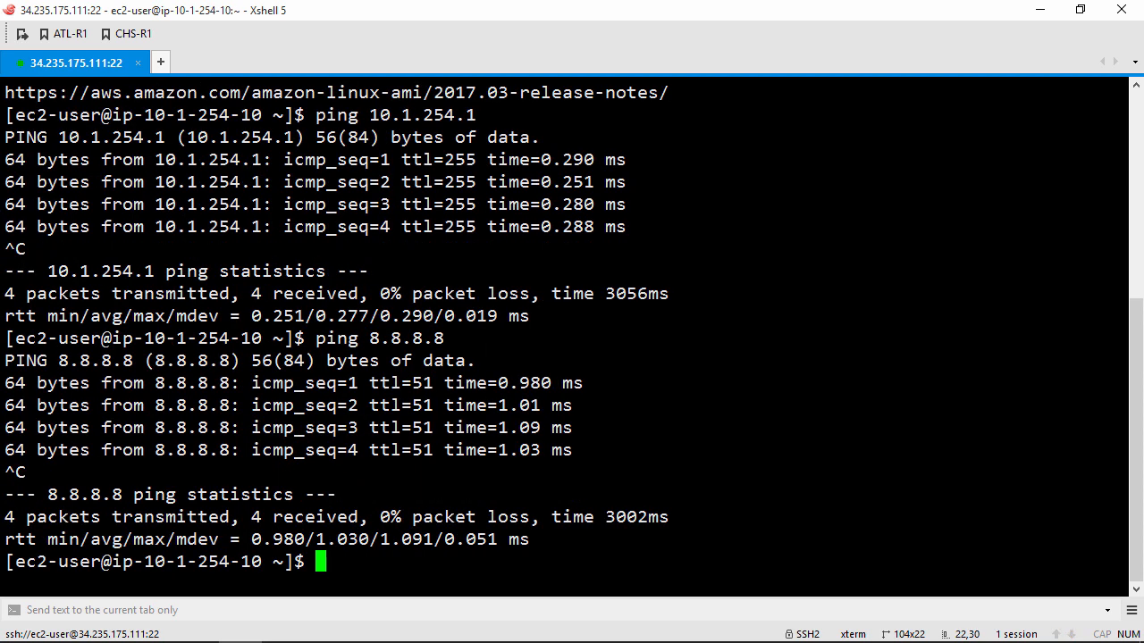